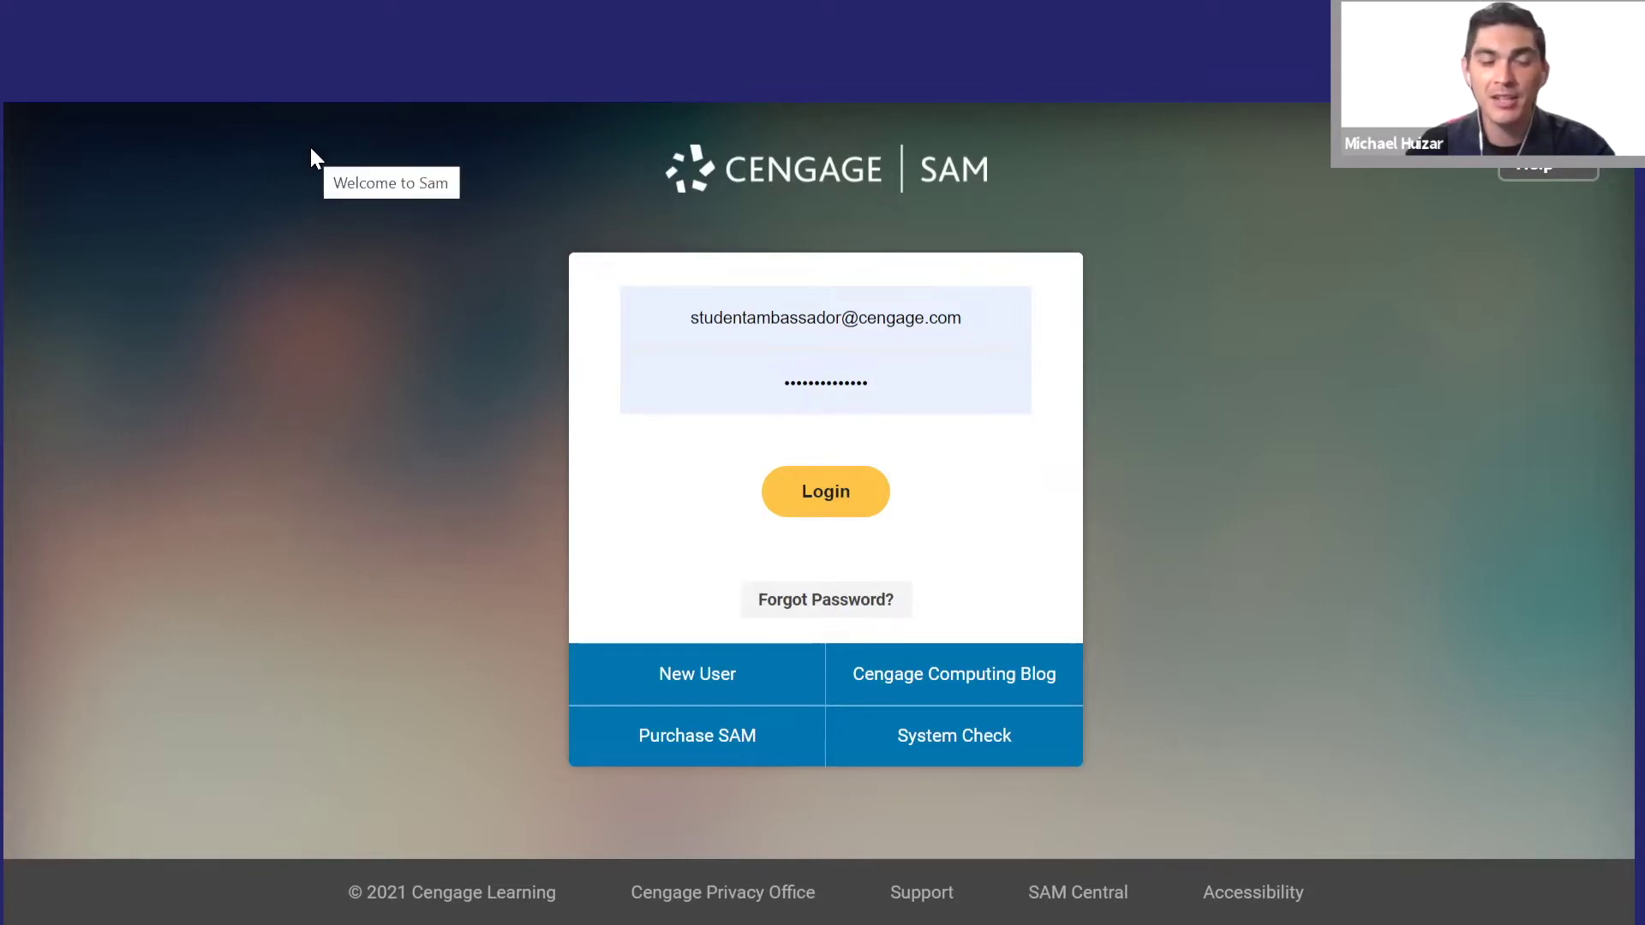
- Sign in, then re-sort the Activity List by due date, assignment name, and finally type
{"action": "left_click", "coordinate": [844, 505]}
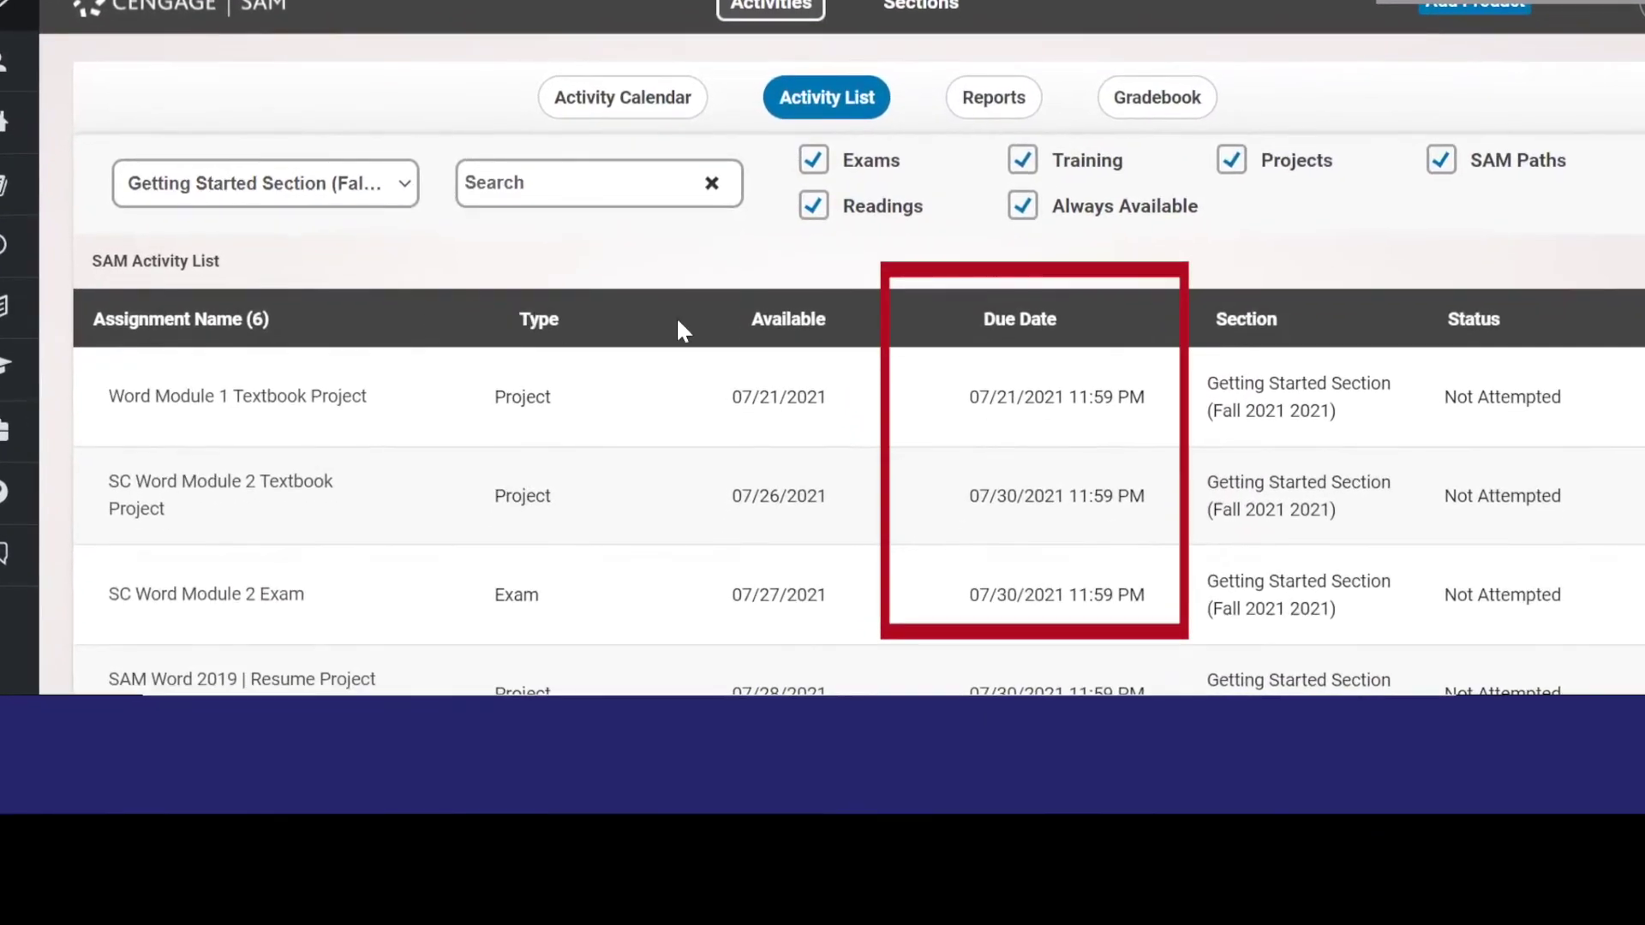
{"action": "left_click", "coordinate": [1026, 330]}
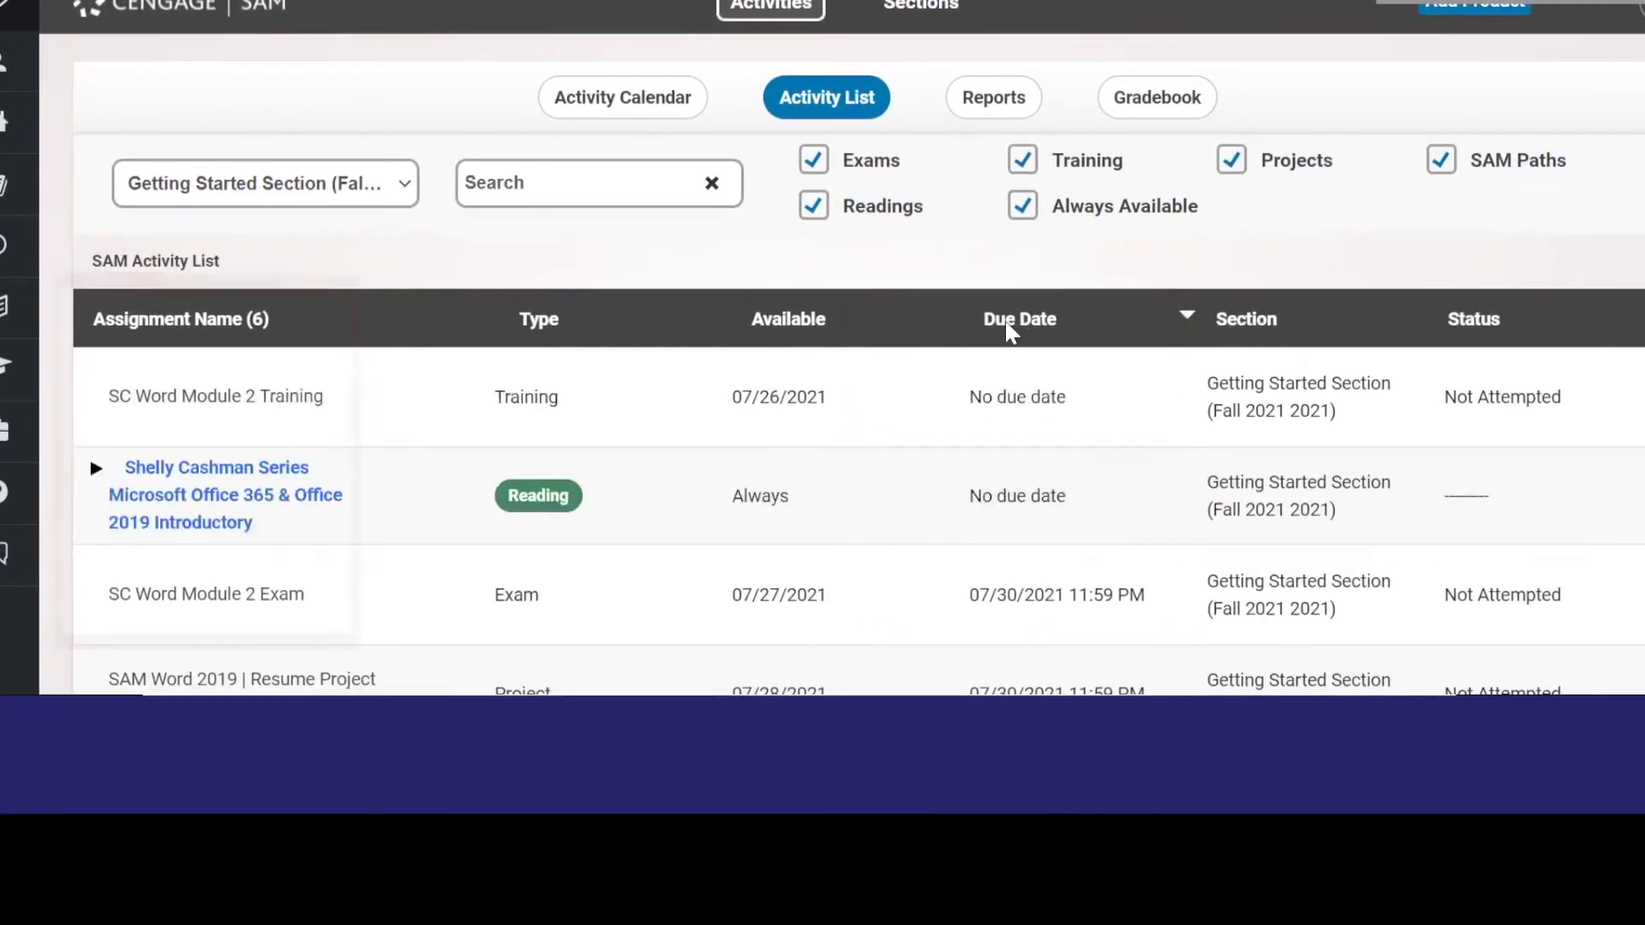
{"action": "left_click", "coordinate": [235, 330]}
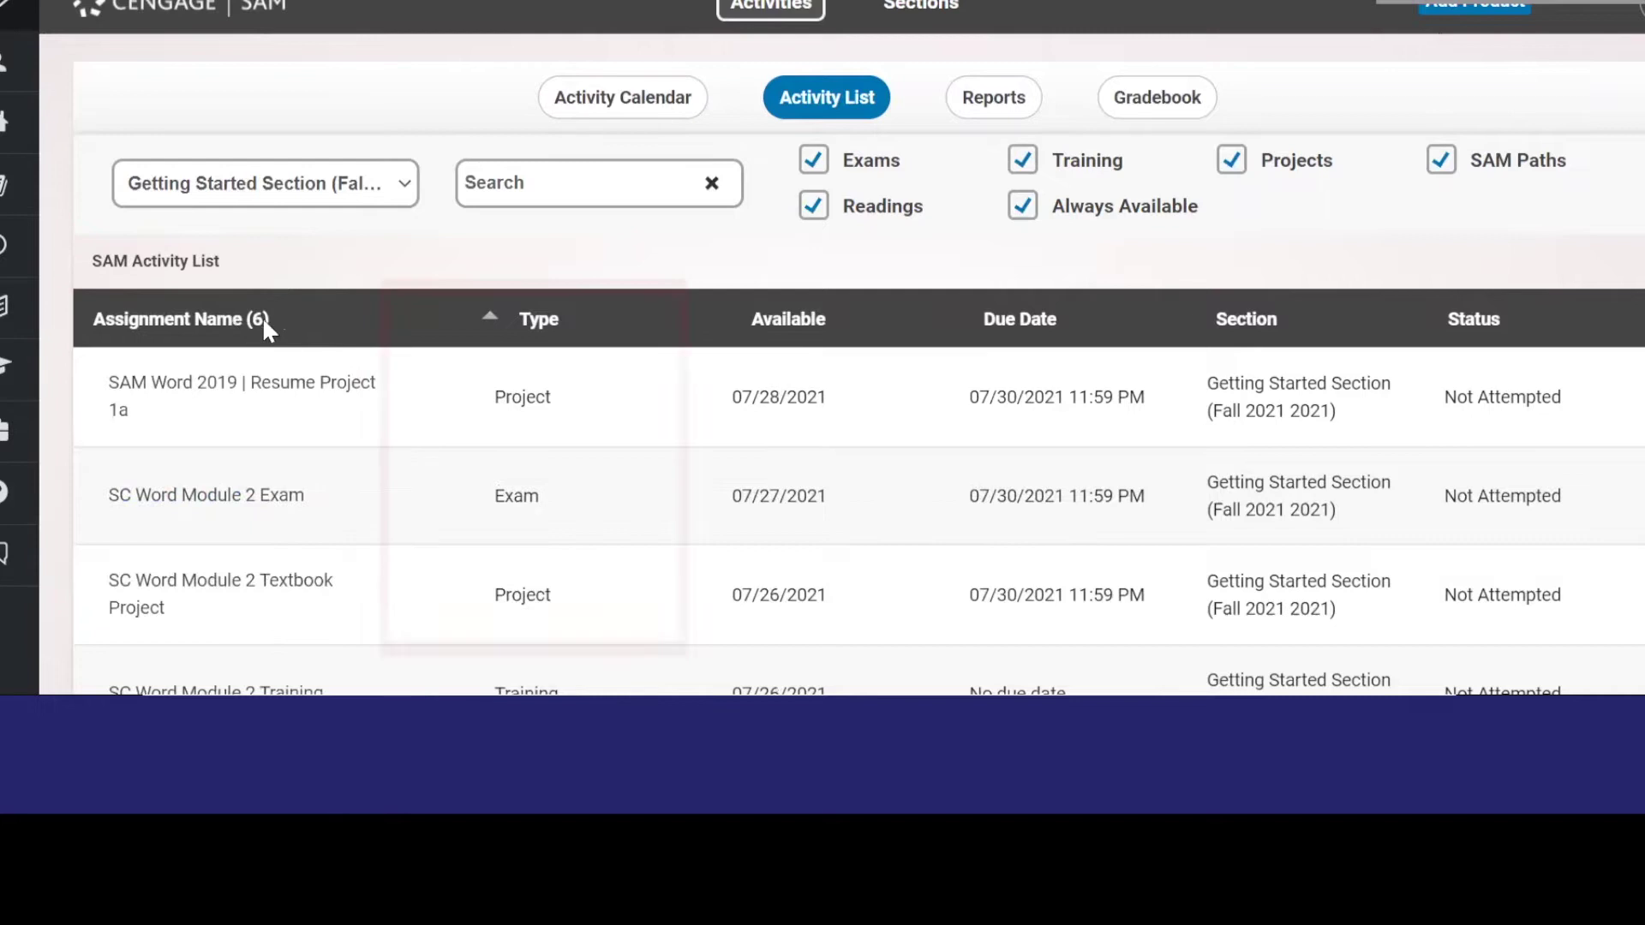
{"action": "left_click", "coordinate": [545, 328]}
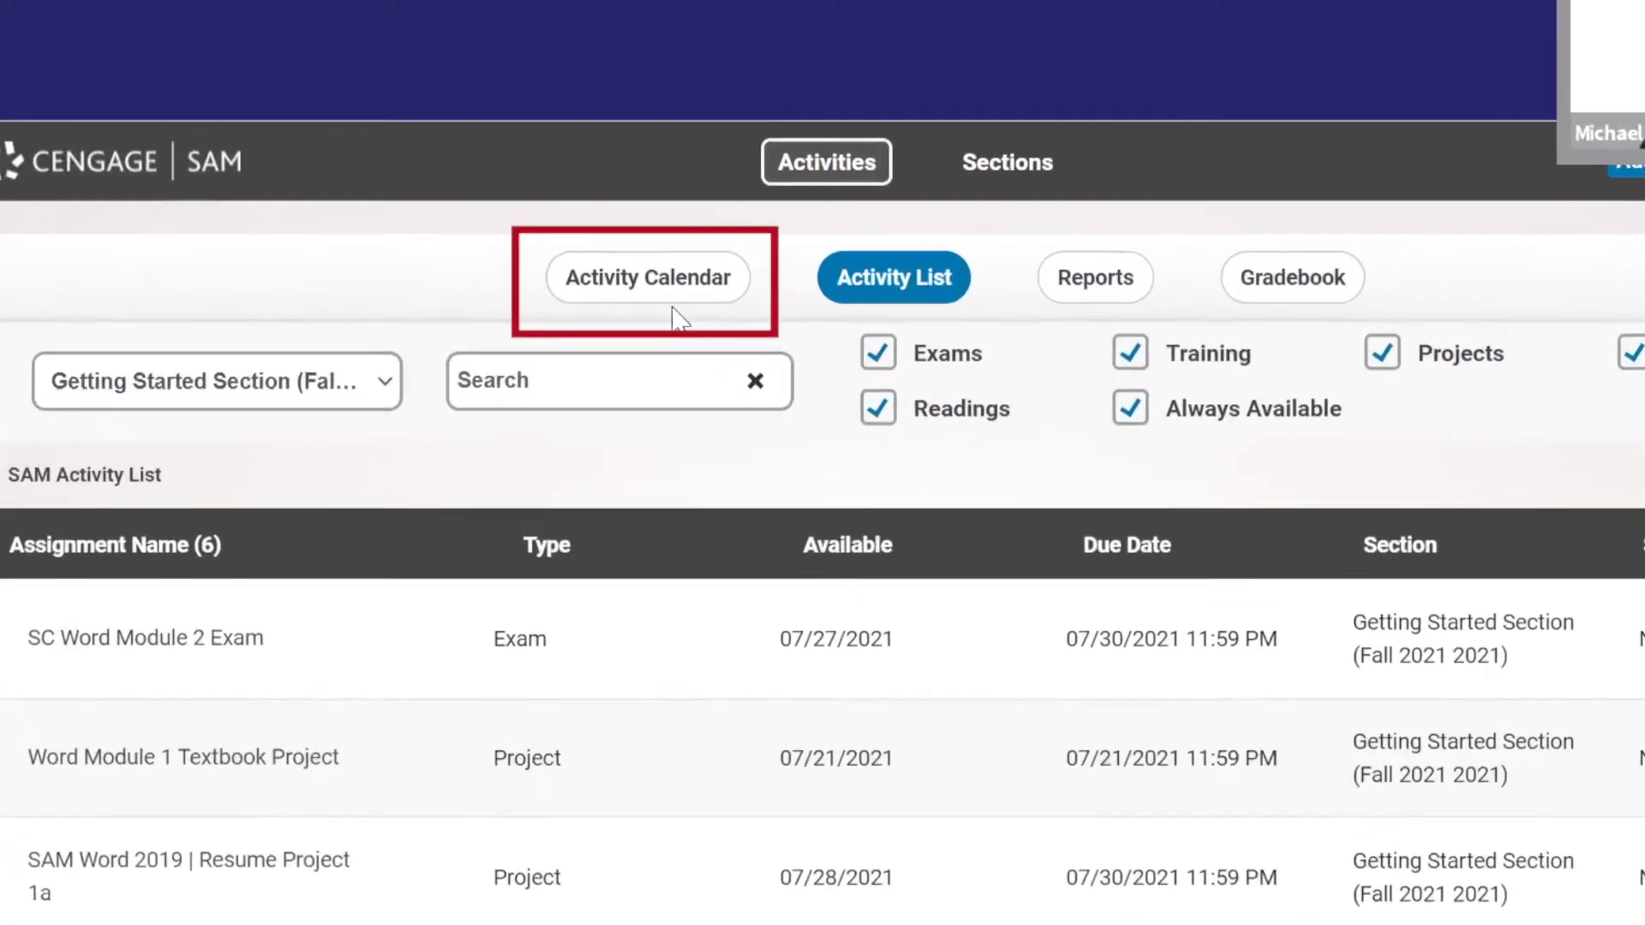
- View Friday the 16th's due items in the Activity Calendar, then return to the Activity List
{"action": "left_click", "coordinate": [657, 260]}
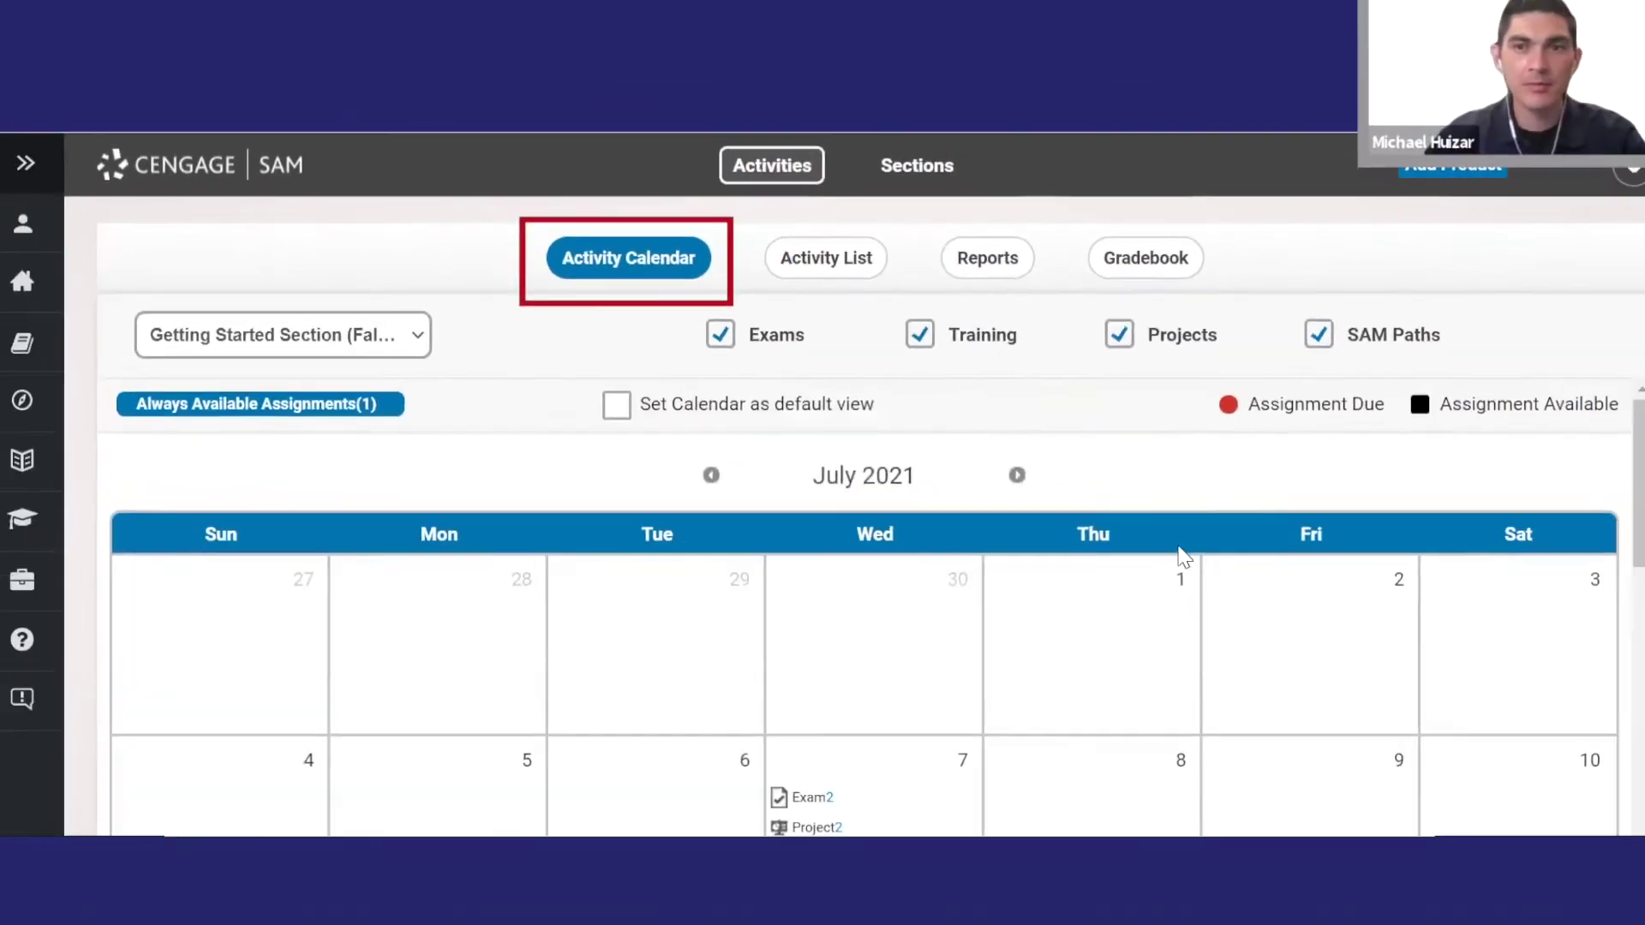
{"action": "scroll", "coordinate": [1182, 550], "scroll_direction": "down", "scroll_amount": 5}
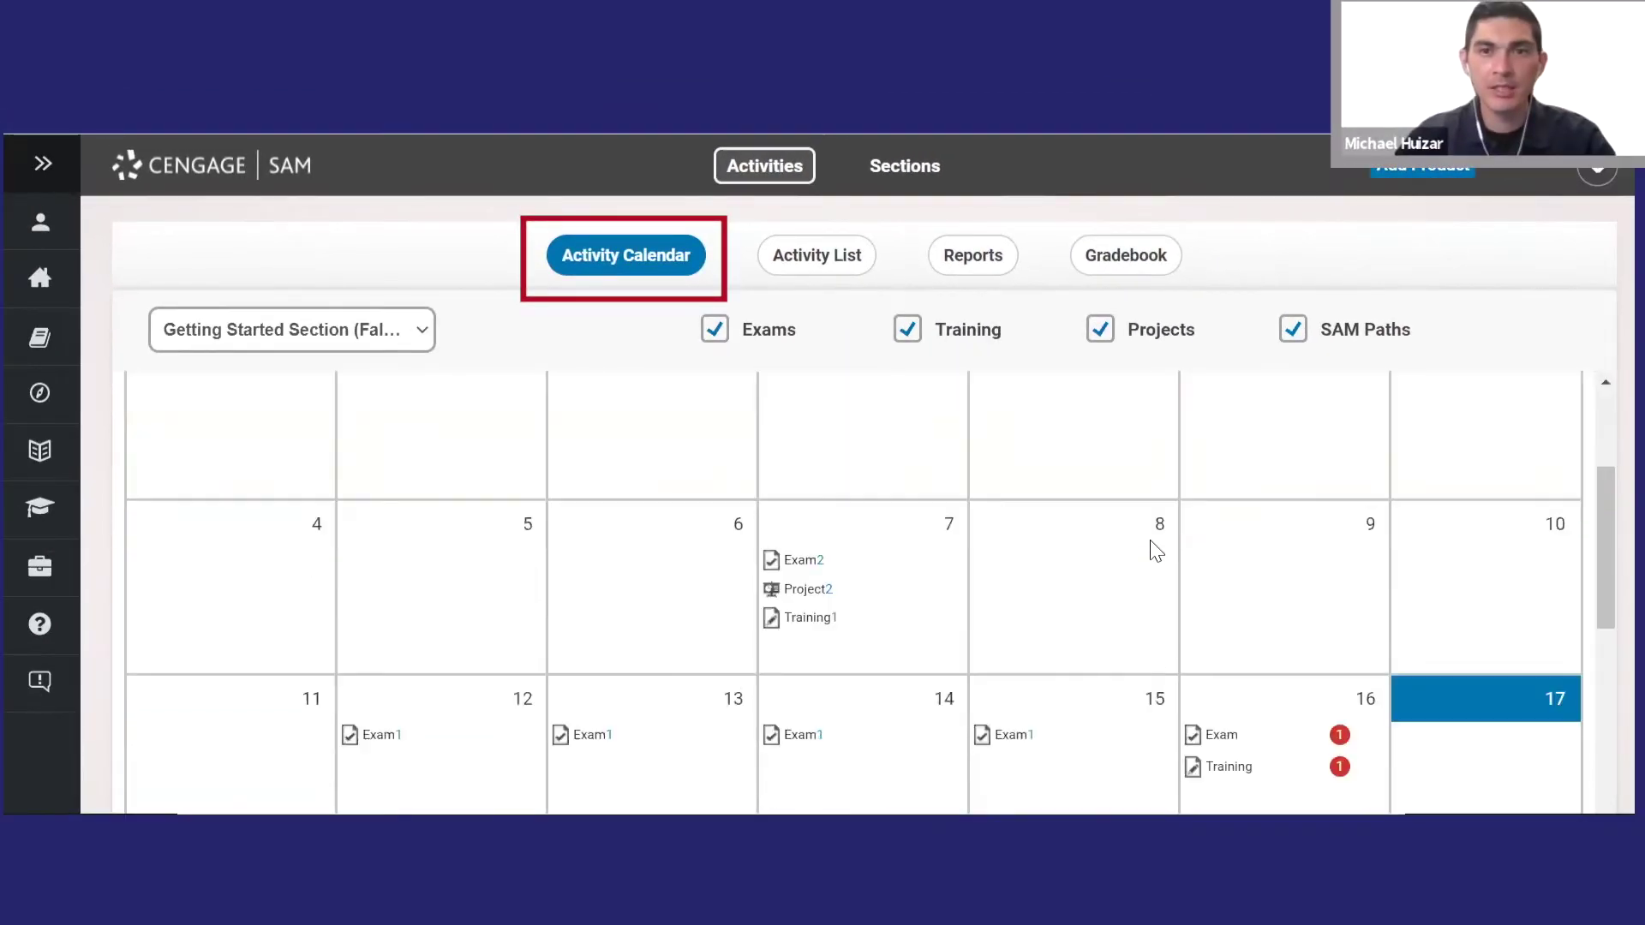
{"action": "left_click", "coordinate": [1225, 600]}
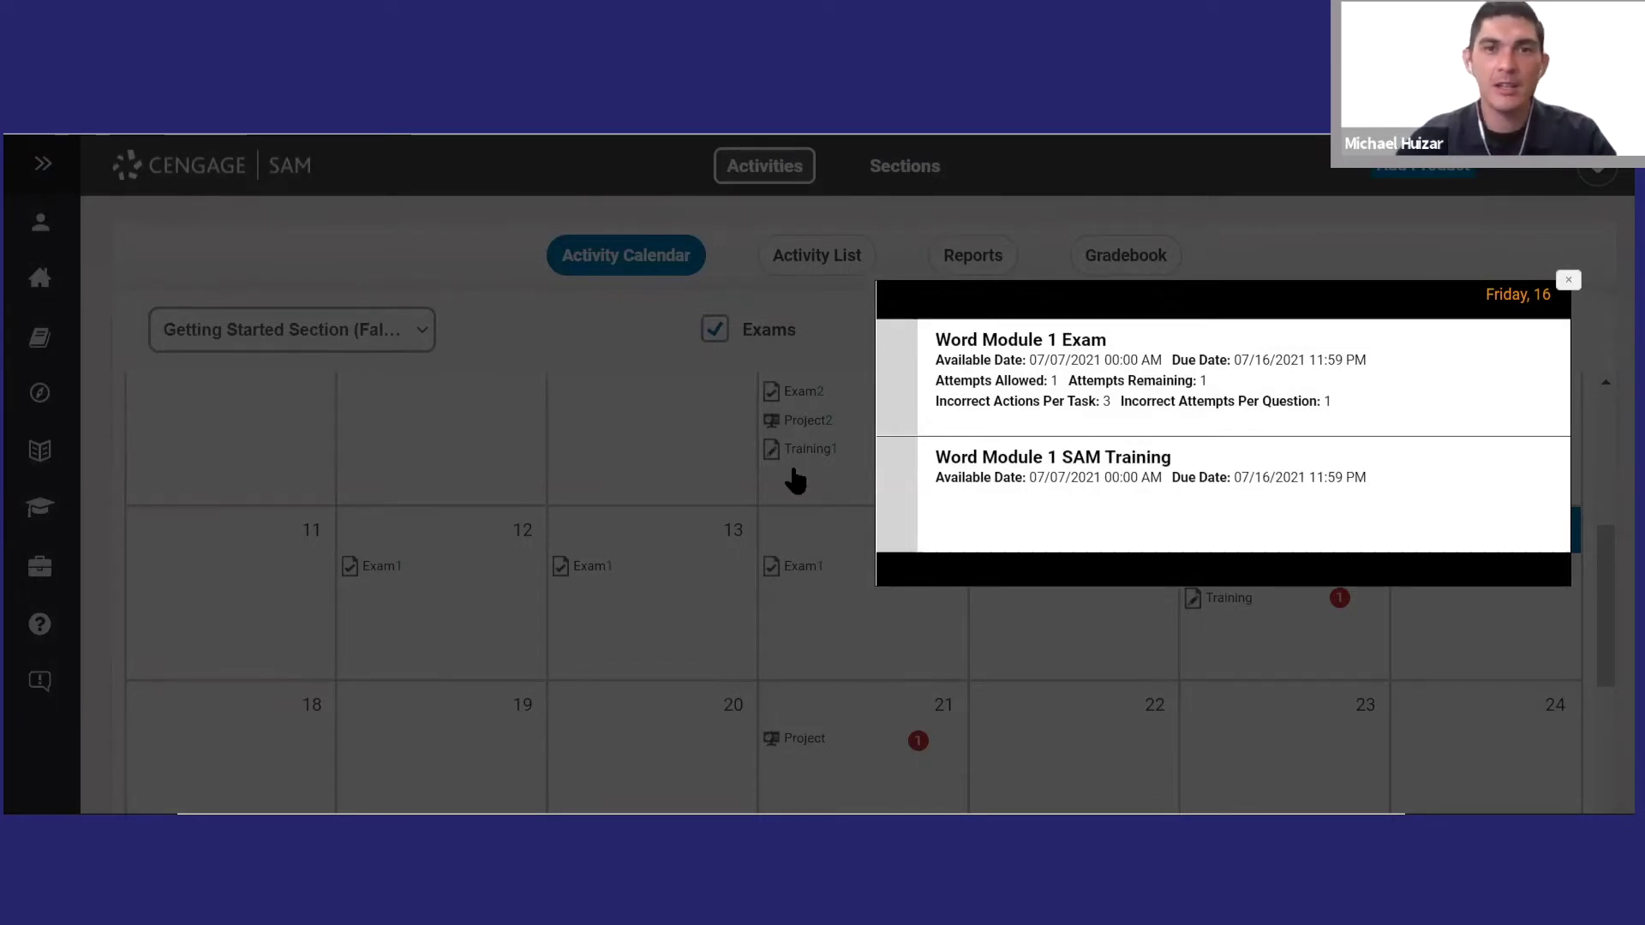
{"action": "left_click", "coordinate": [578, 330]}
{"action": "left_click", "coordinate": [809, 262]}
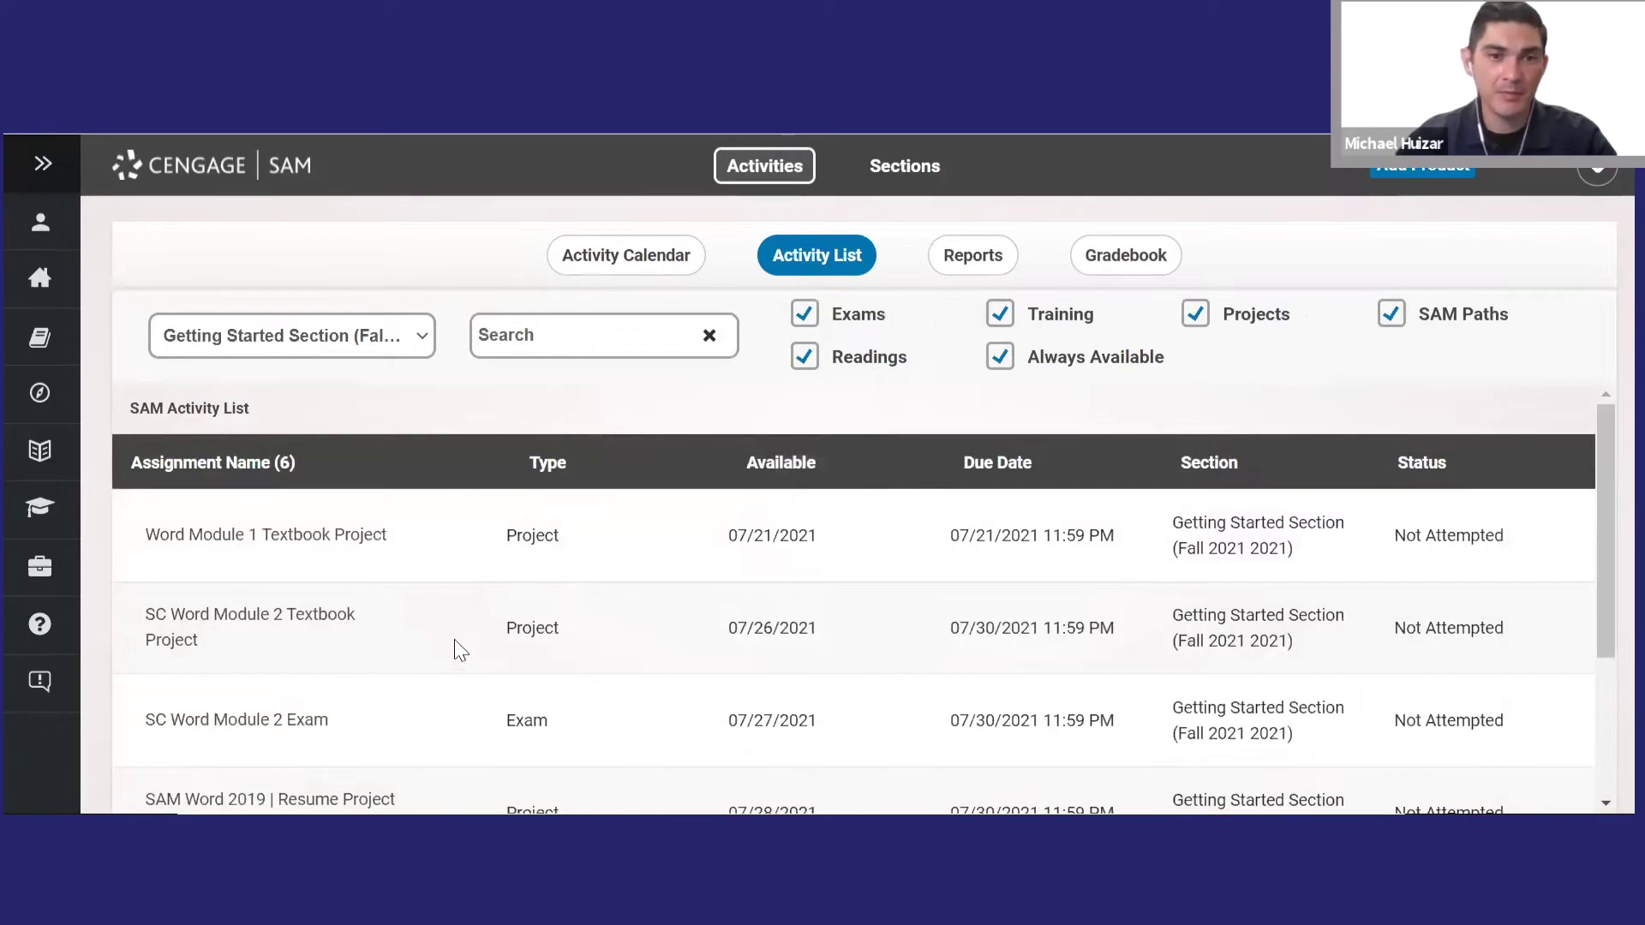
- Expand the Shelly Cashman Series readings and open Word Module 1
{"action": "scroll", "coordinate": [455, 650], "scroll_direction": "down", "scroll_amount": 3}
{"action": "left_click", "coordinate": [184, 744]}
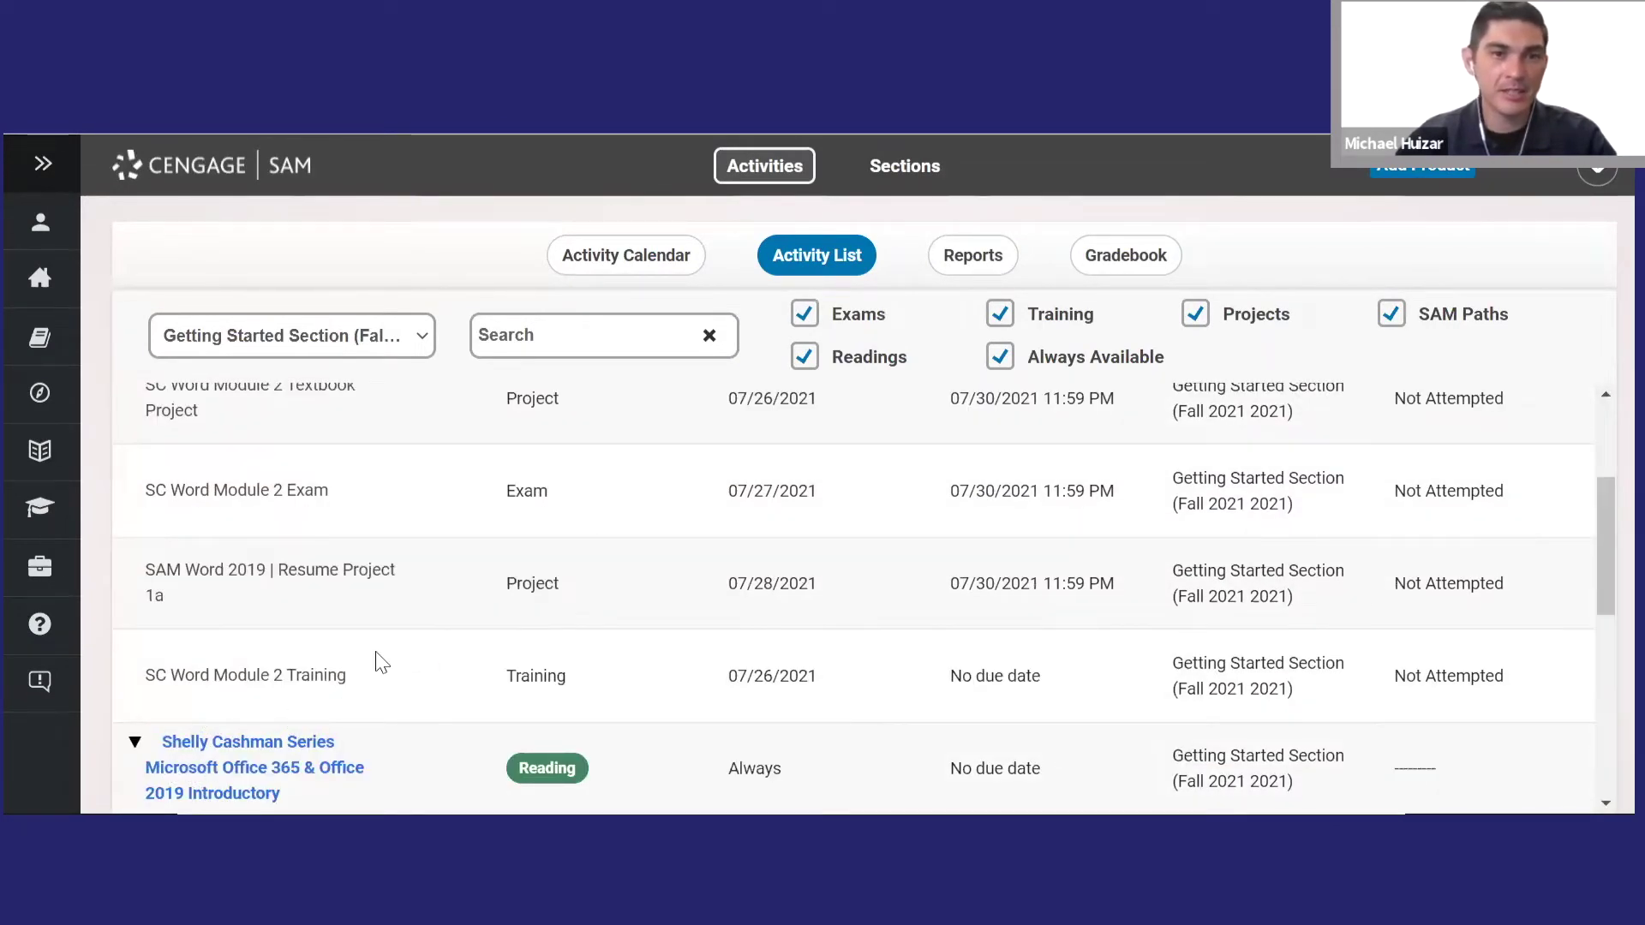
{"action": "scroll", "coordinate": [378, 665], "scroll_direction": "down", "scroll_amount": 6}
{"action": "scroll", "coordinate": [360, 604], "scroll_direction": "up", "scroll_amount": 2}
{"action": "left_click", "coordinate": [326, 466]}
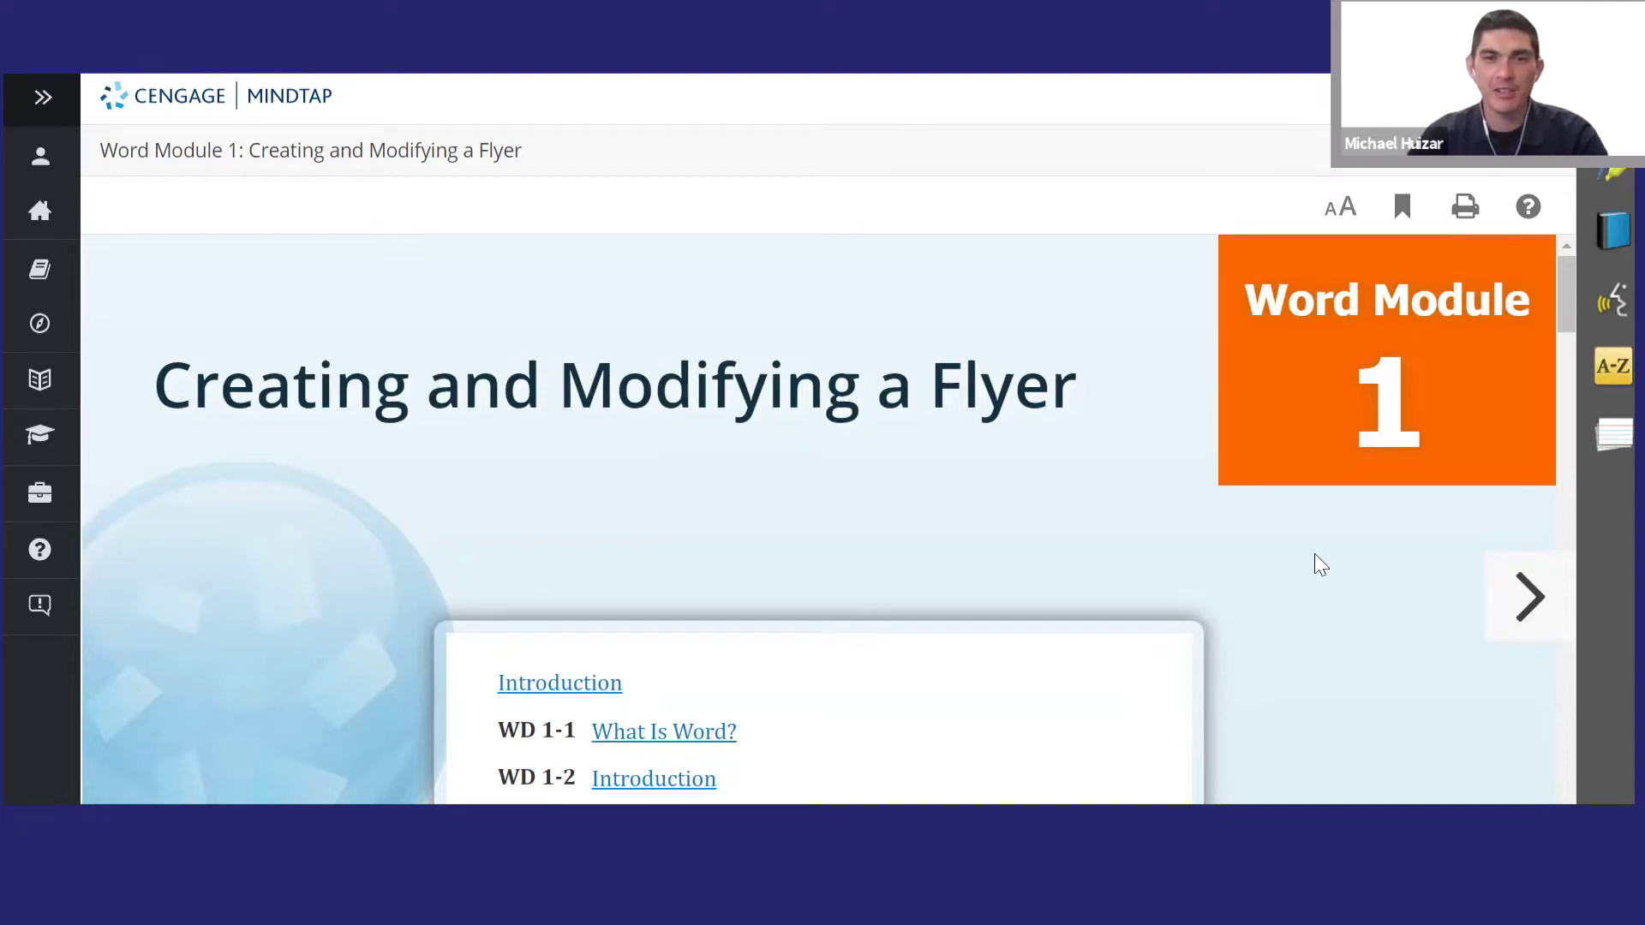
- Page forward through the module, have one page read aloud with ReadSpeaker, and continue
{"action": "left_click", "coordinate": [1532, 599]}
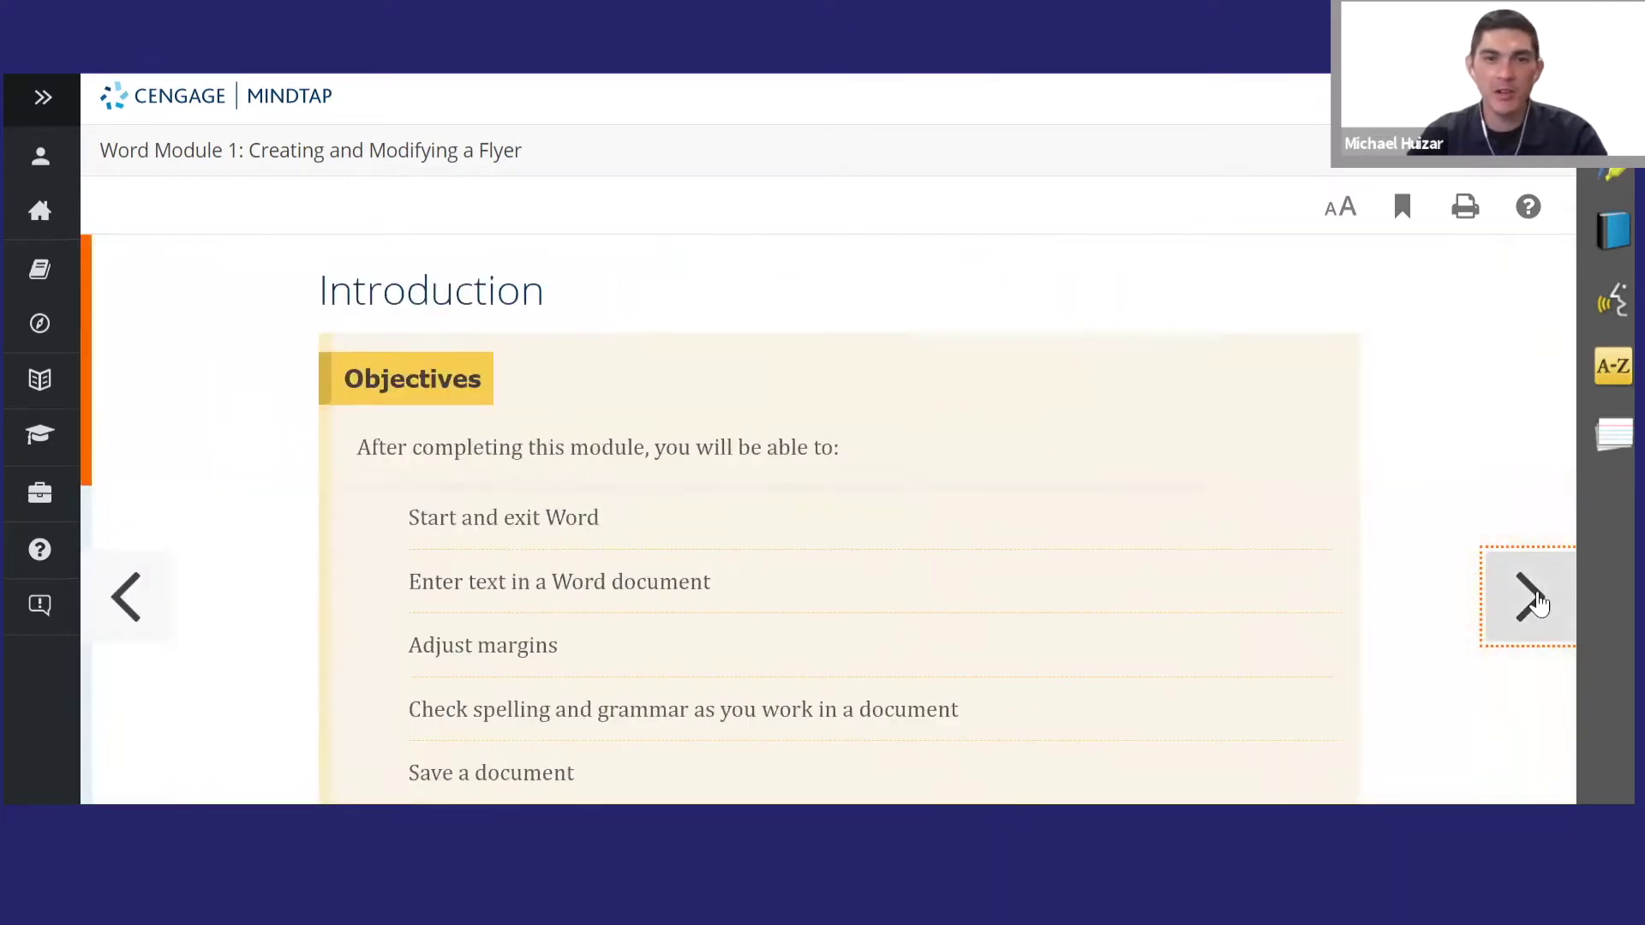
{"action": "left_click", "coordinate": [1532, 600]}
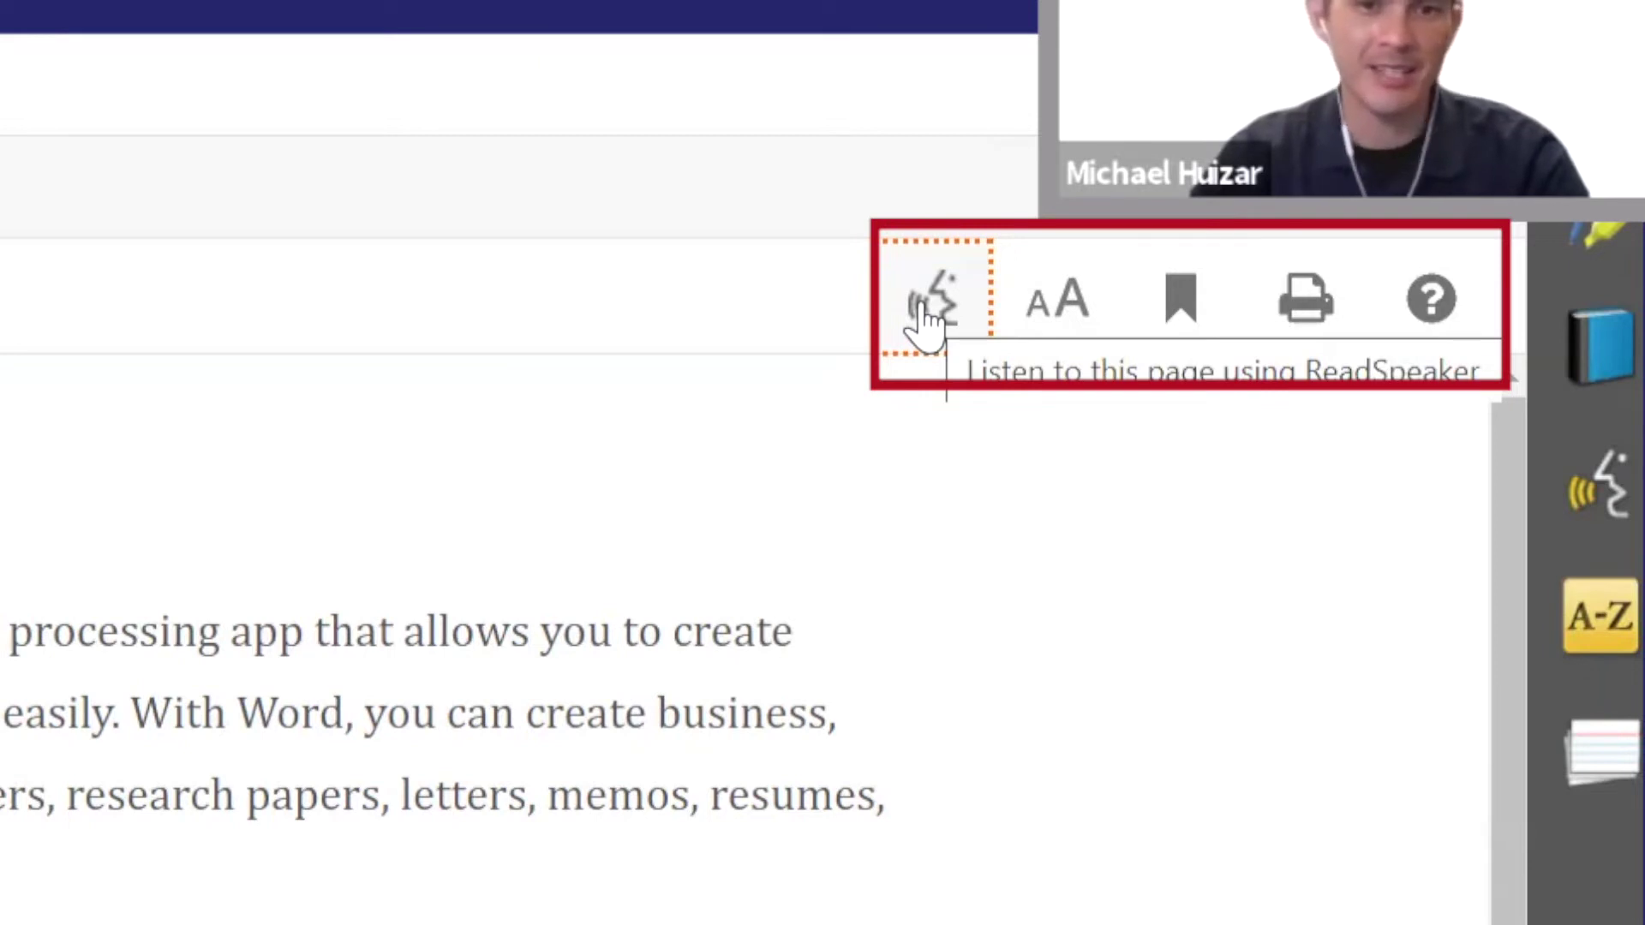
{"action": "left_click", "coordinate": [923, 308]}
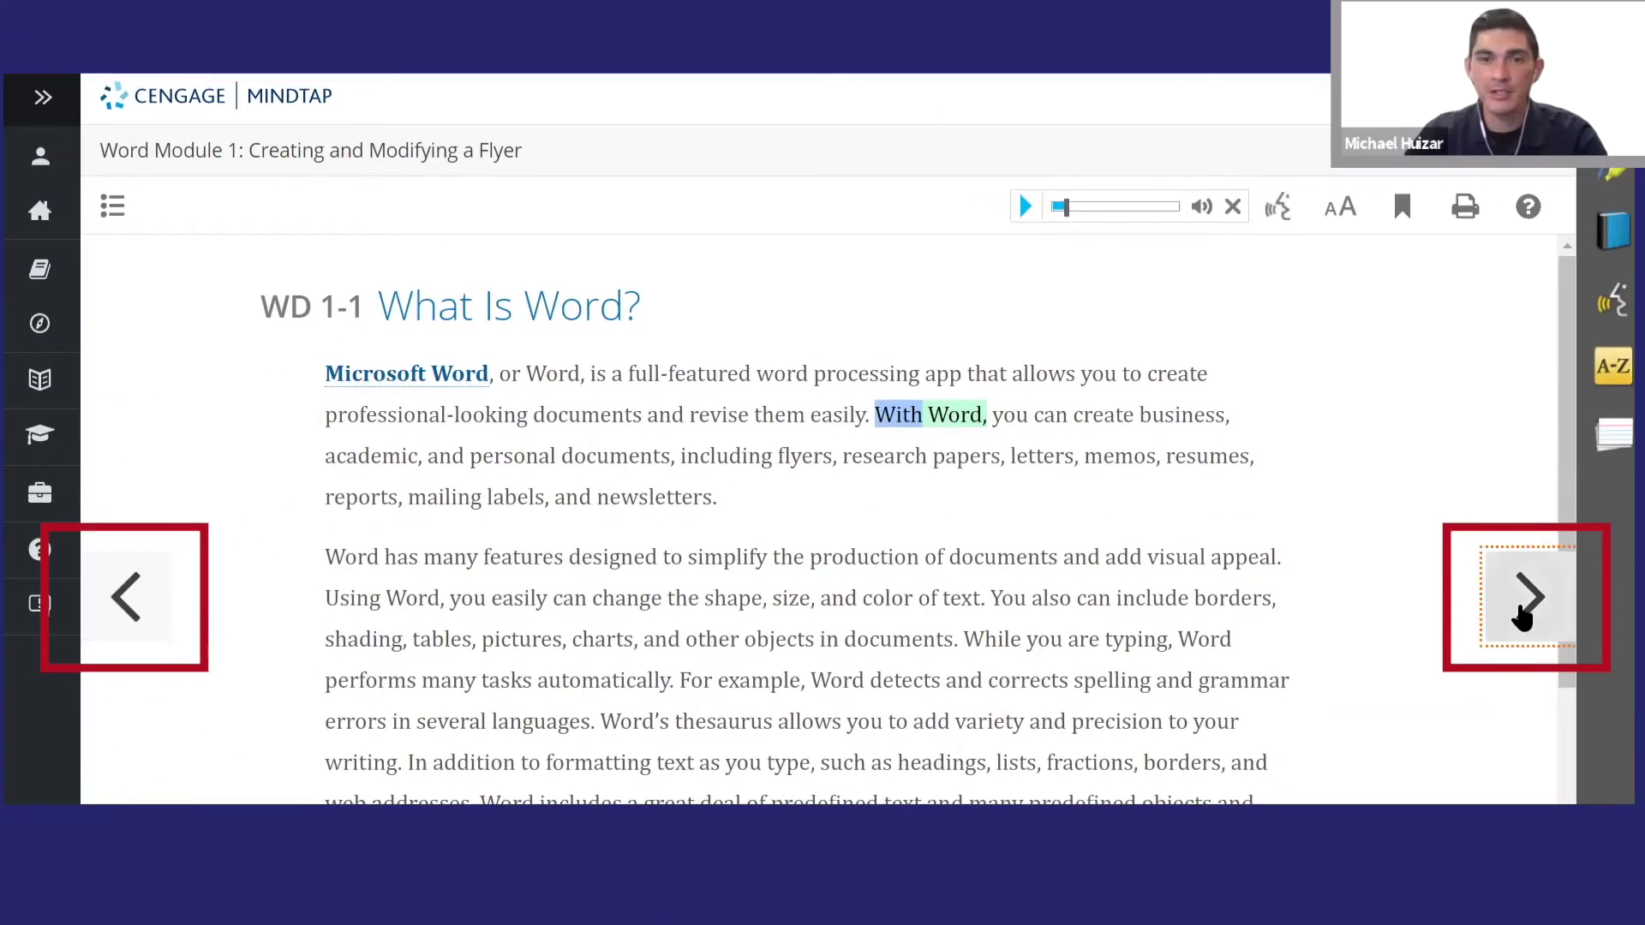
{"action": "left_click", "coordinate": [1522, 617]}
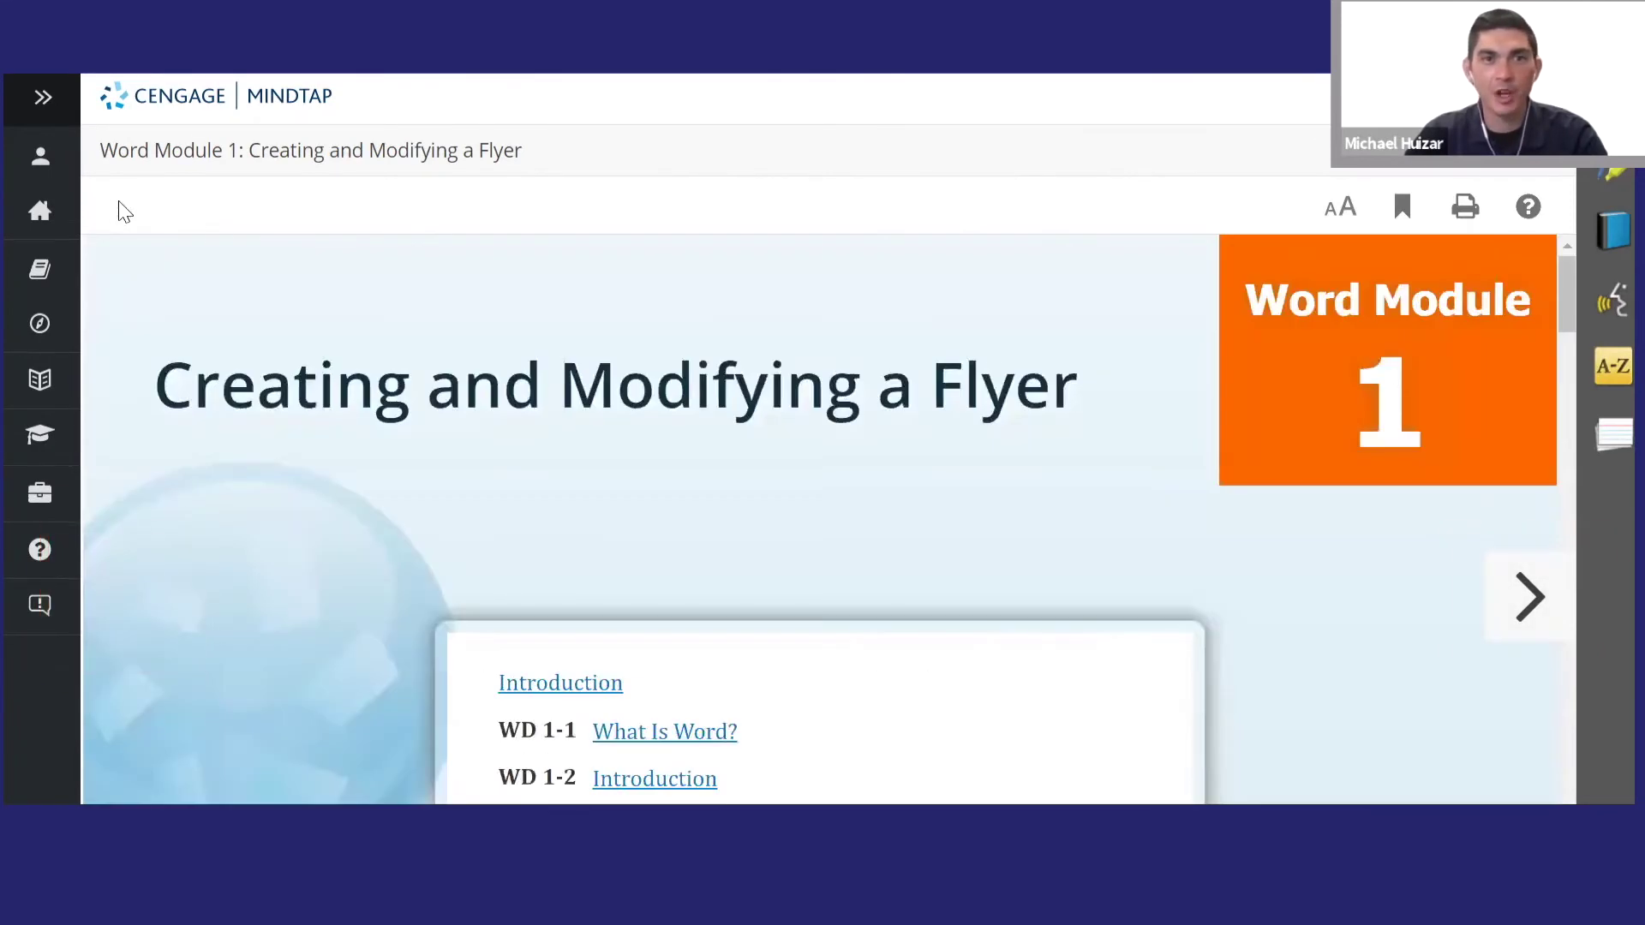
- Highlight the sentence about Word's default left-margin text placement, changing the colour to blue
{"action": "scroll", "coordinate": [754, 502], "scroll_direction": "down", "scroll_amount": 3}
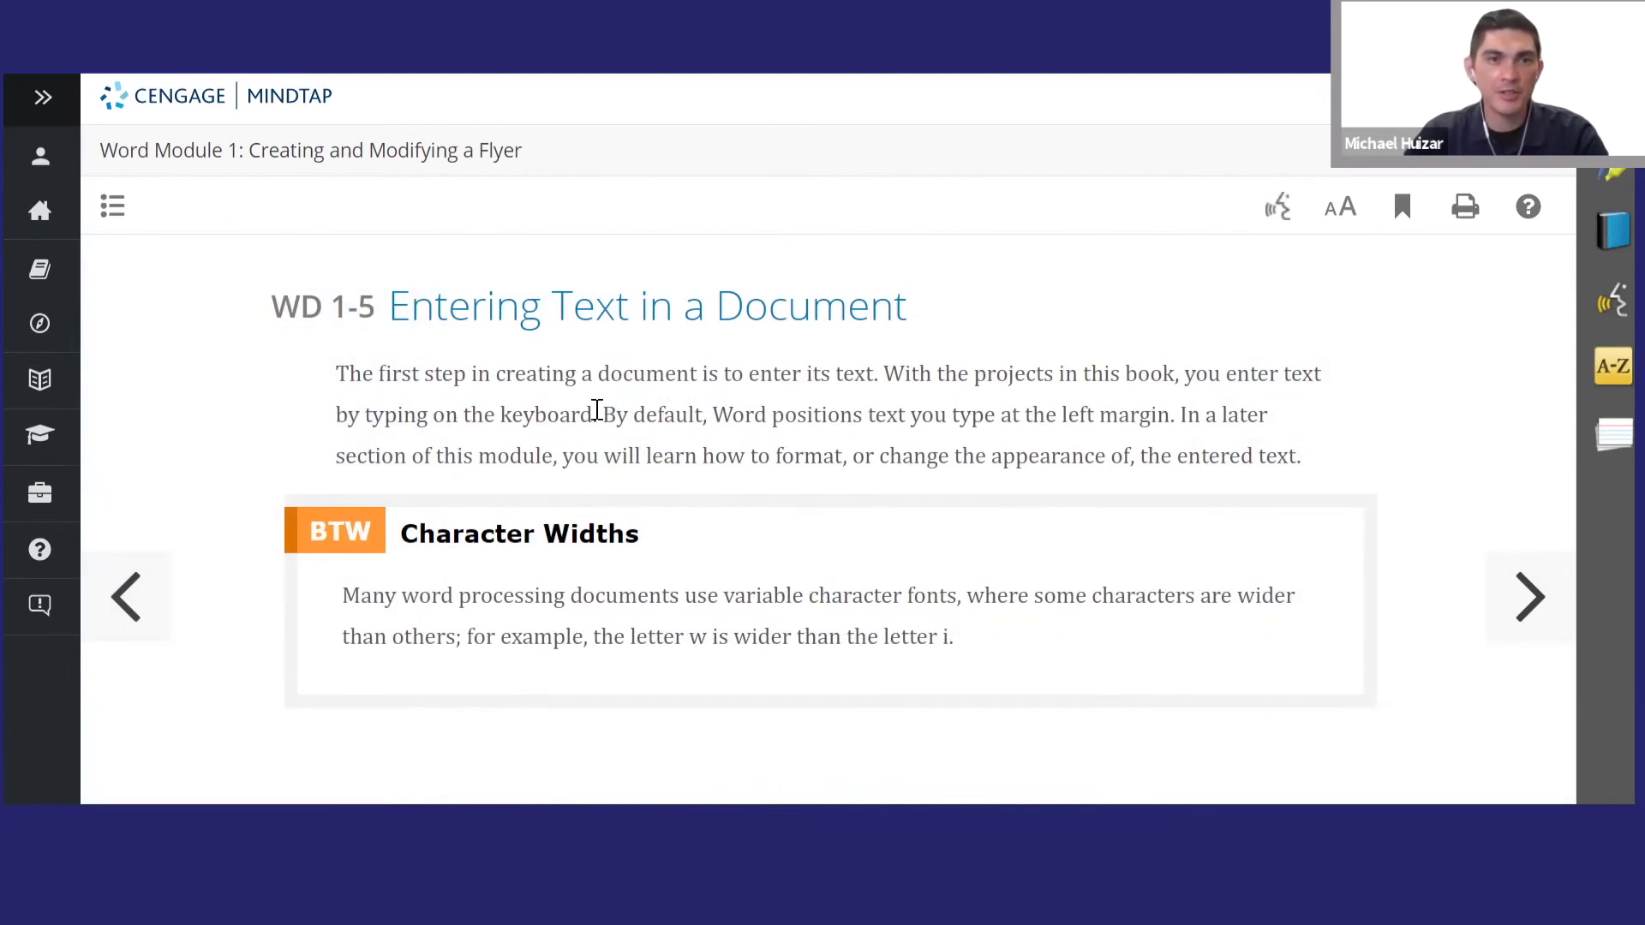
{"action": "left_click_drag", "start_coordinate": [606, 412], "coordinate": [1176, 419]}
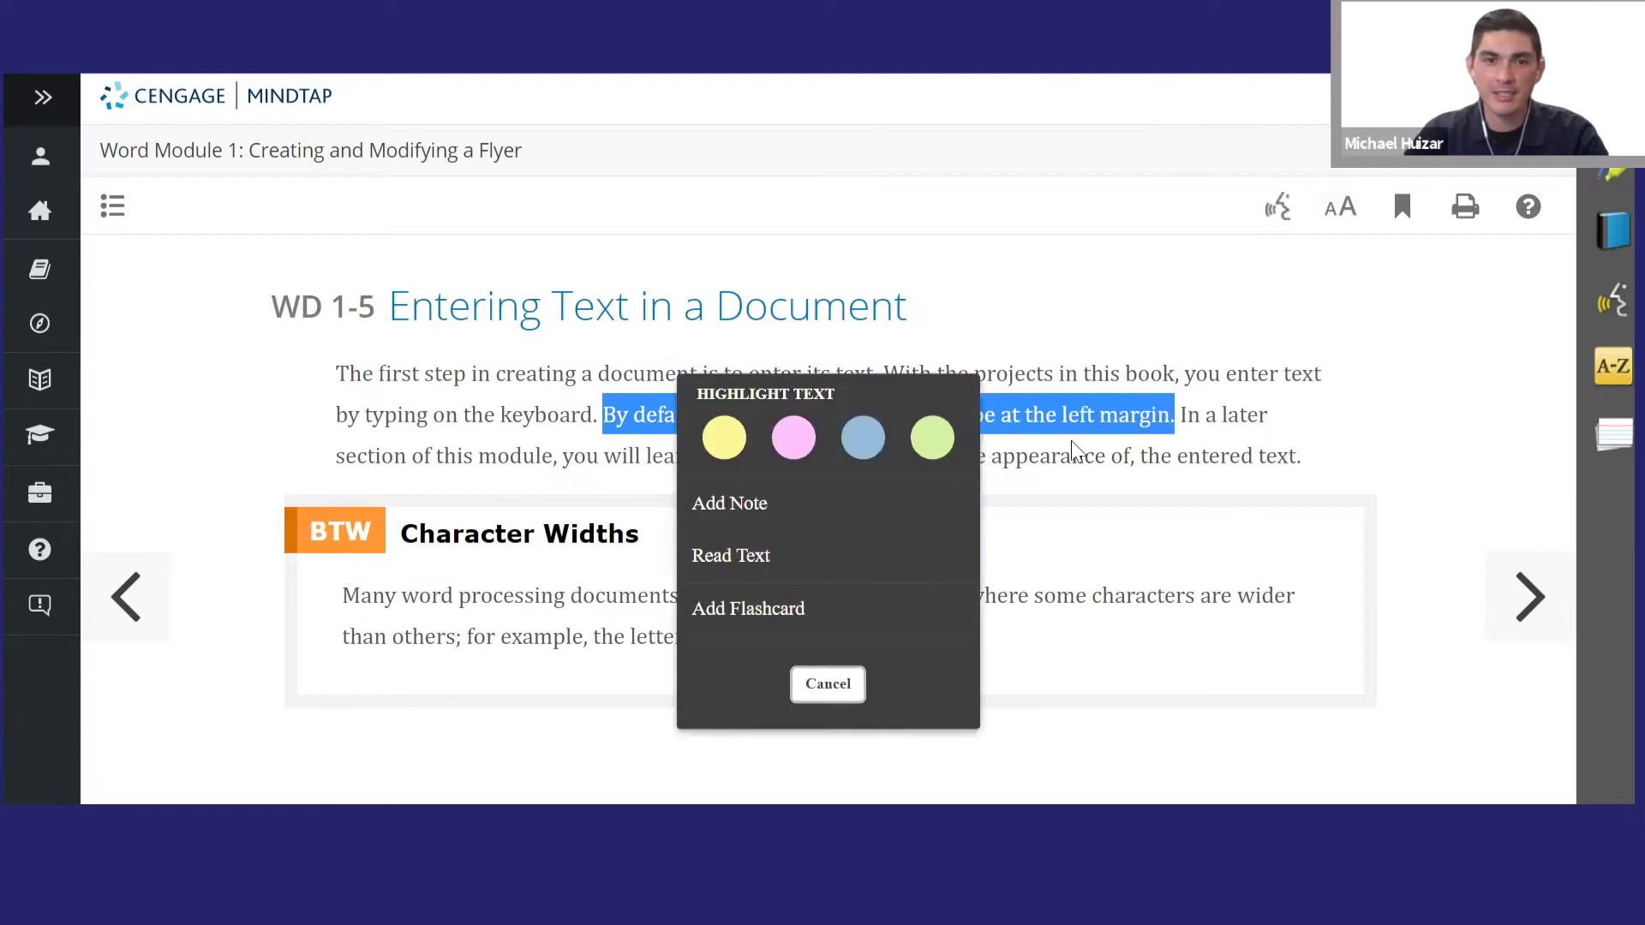
{"action": "left_click", "coordinate": [933, 437]}
{"action": "left_click", "coordinate": [882, 428]}
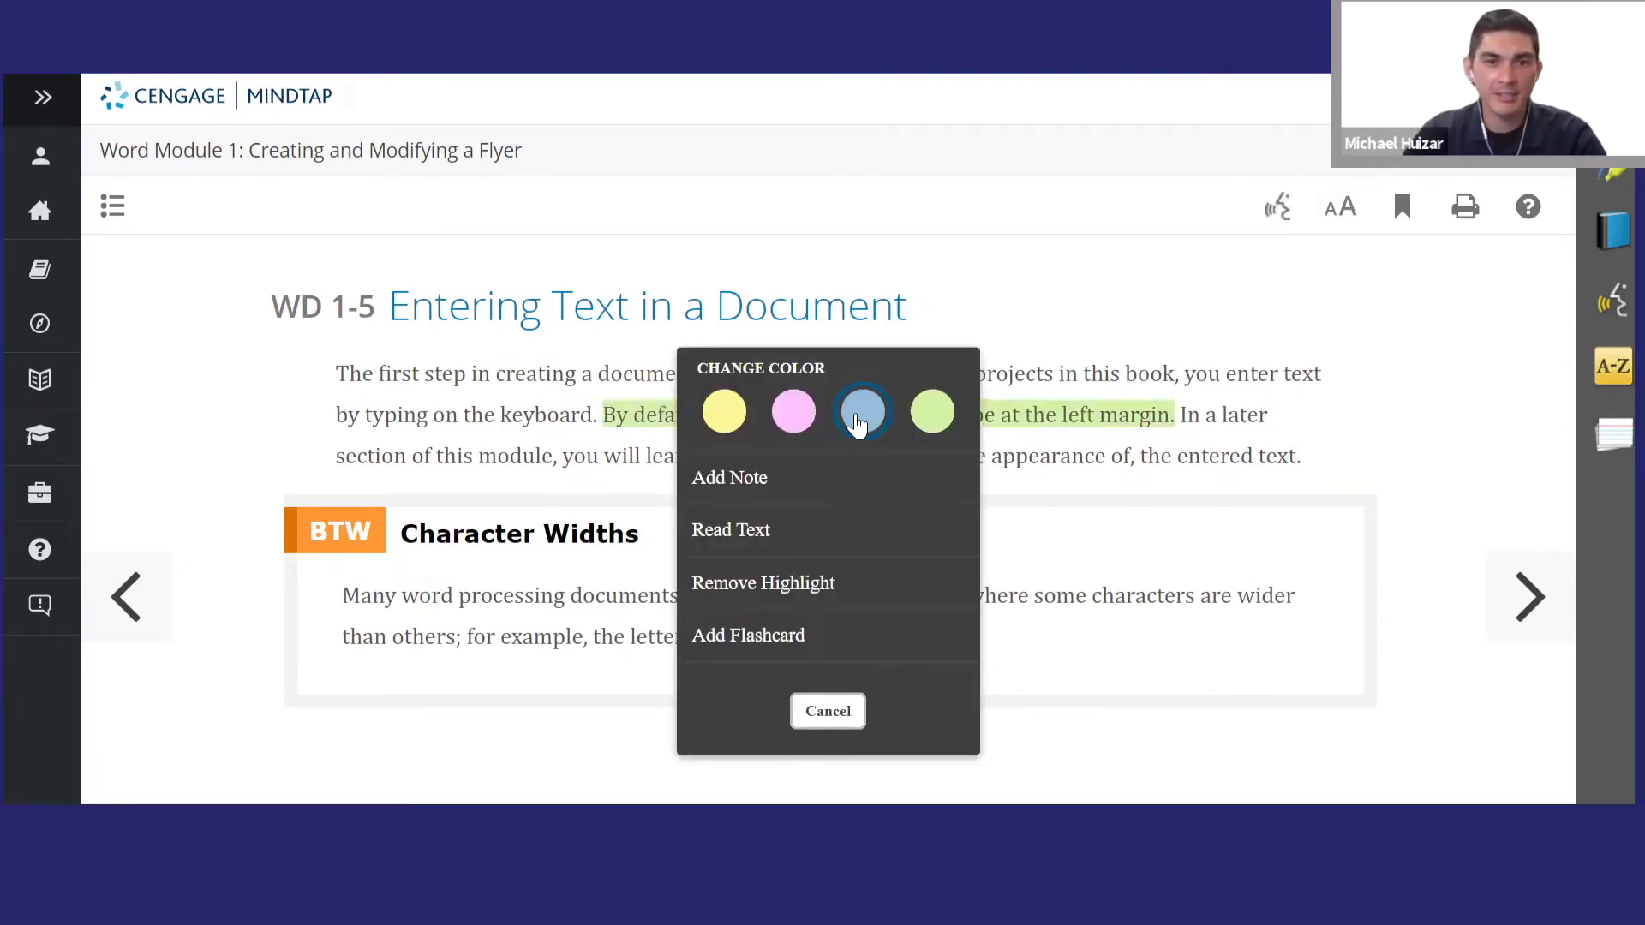
{"action": "left_click", "coordinate": [858, 413]}
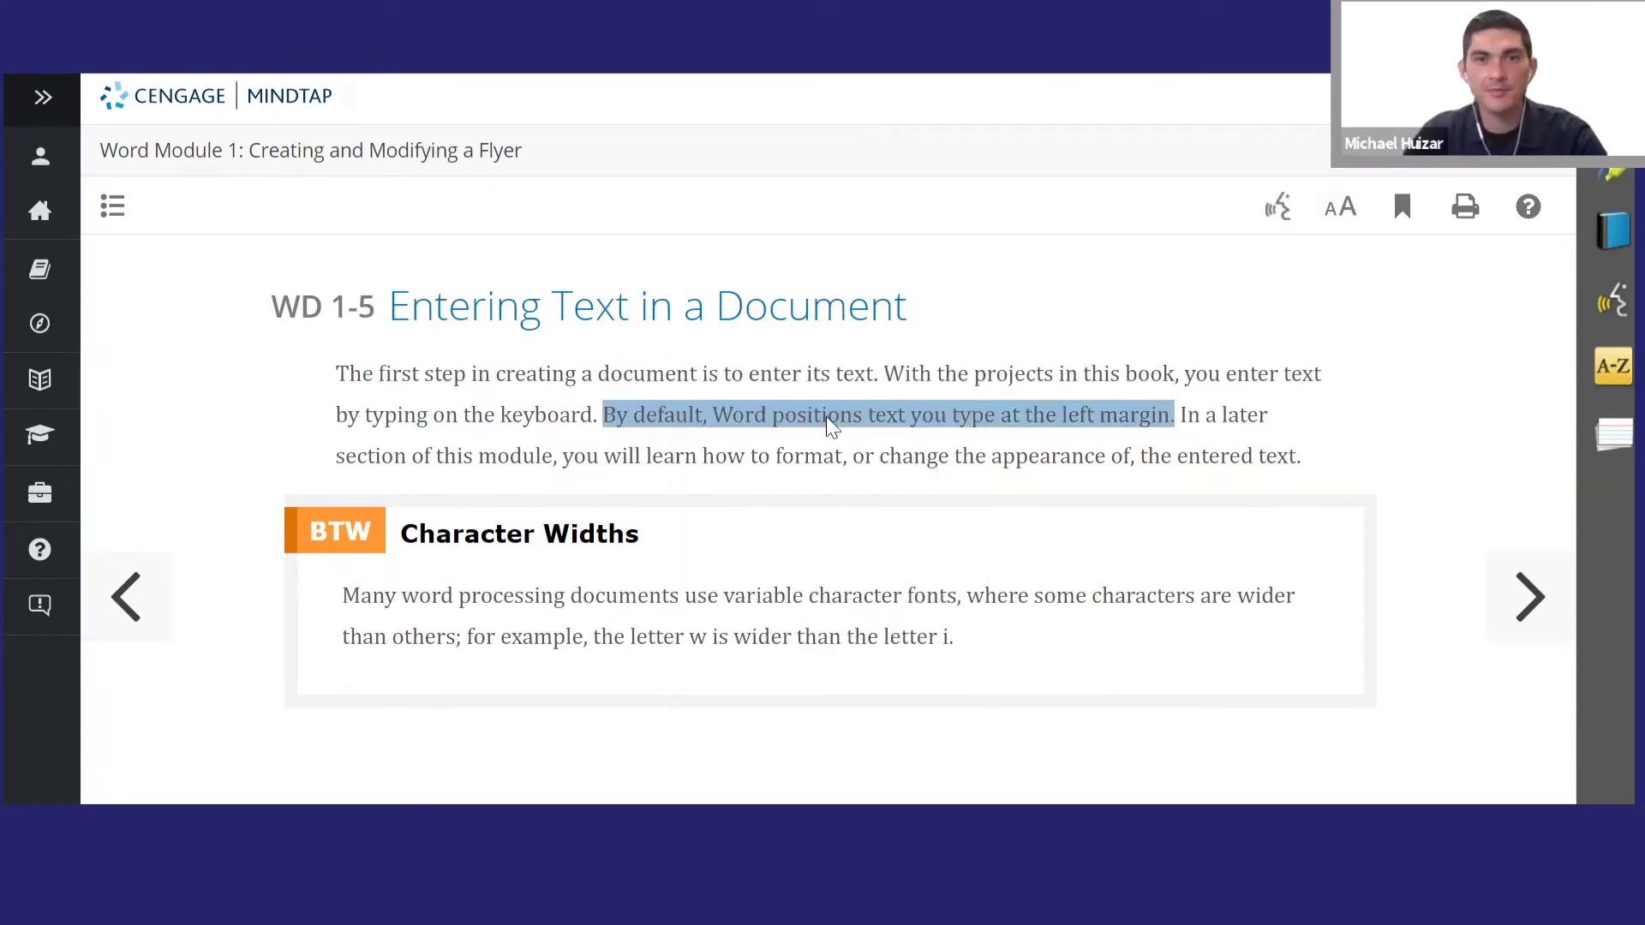
- Attach the note 'Default Setting' to the blue highlight and save it
{"action": "left_click", "coordinate": [830, 423]}
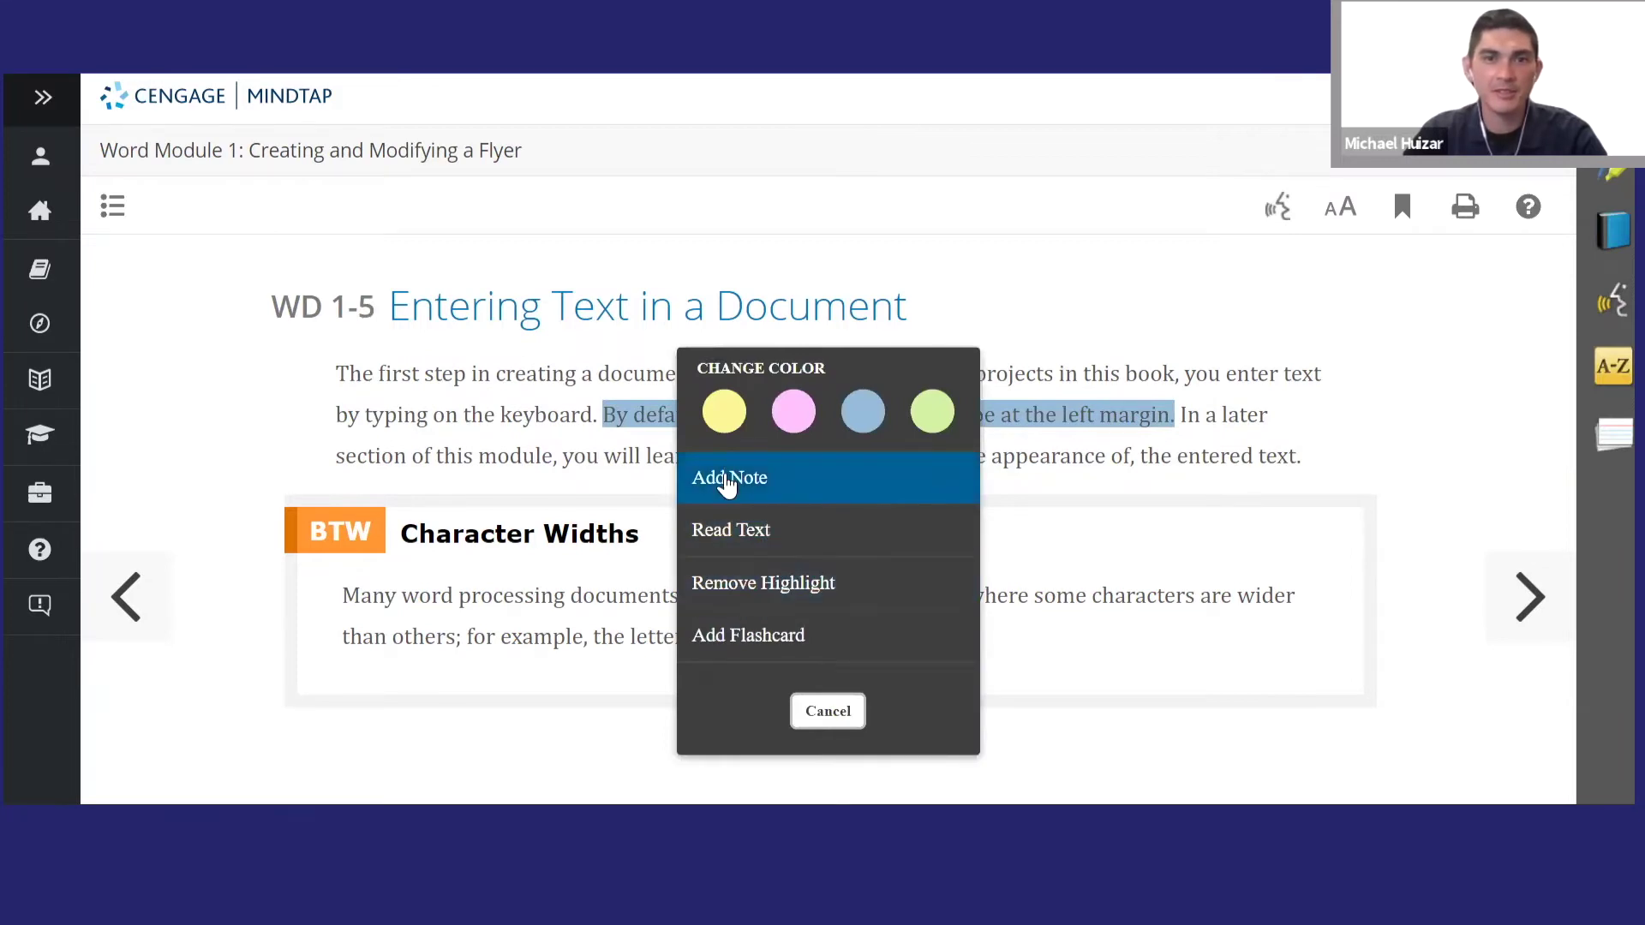
{"action": "left_click", "coordinate": [729, 478]}
{"action": "type", "text": "De"}
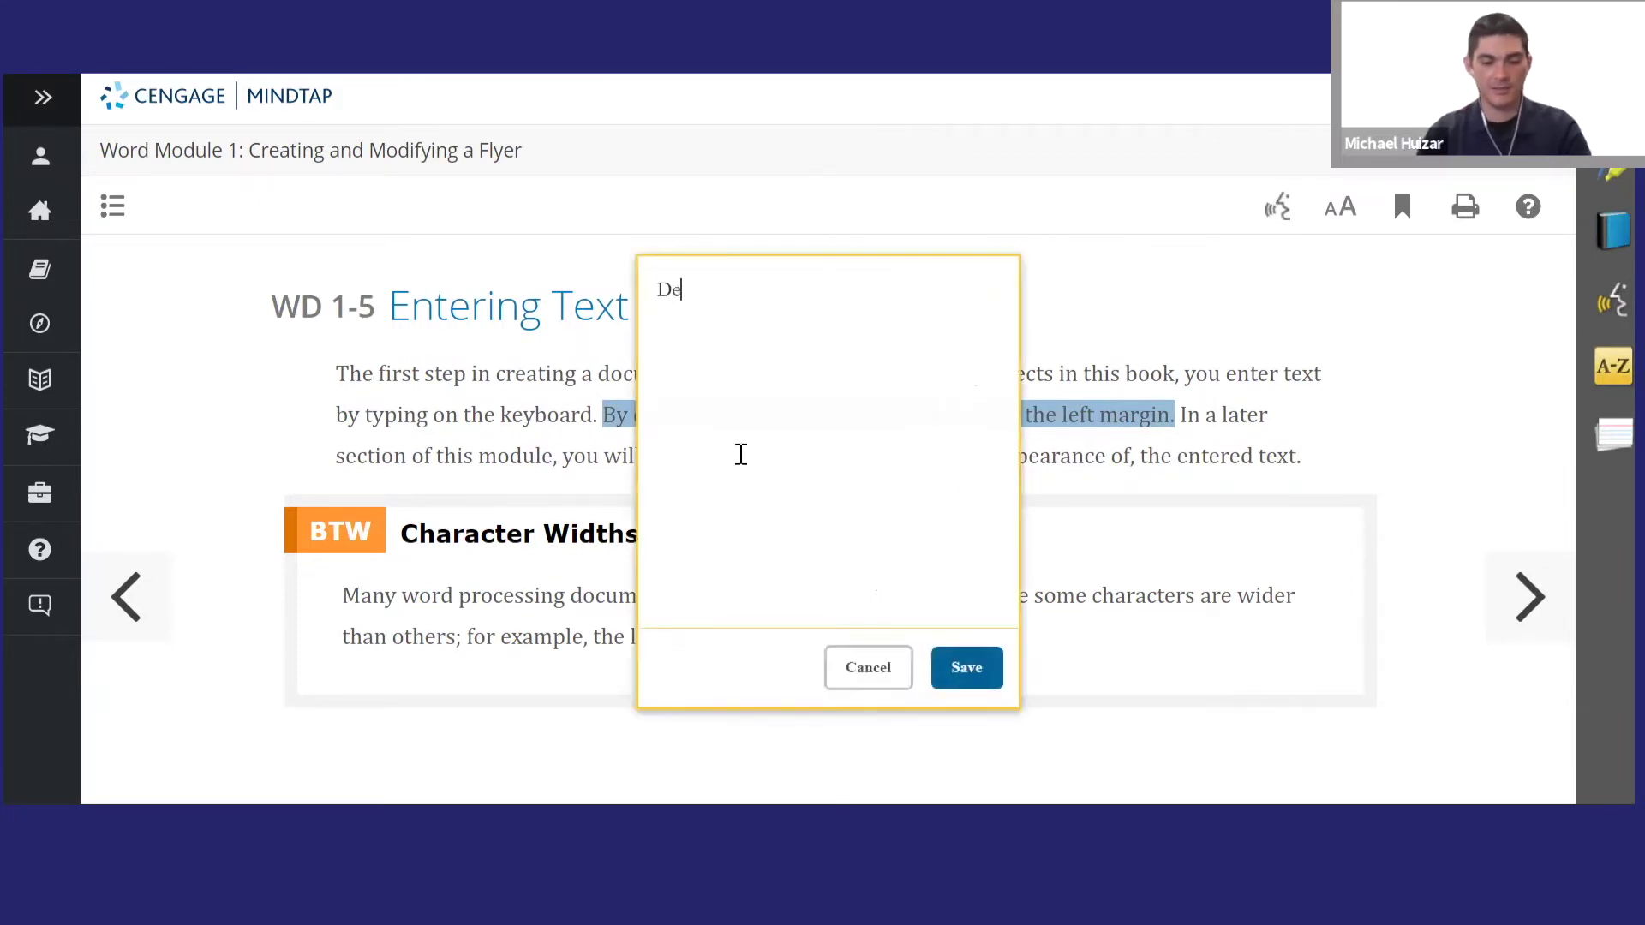
{"action": "type", "text": "fault Setting"}
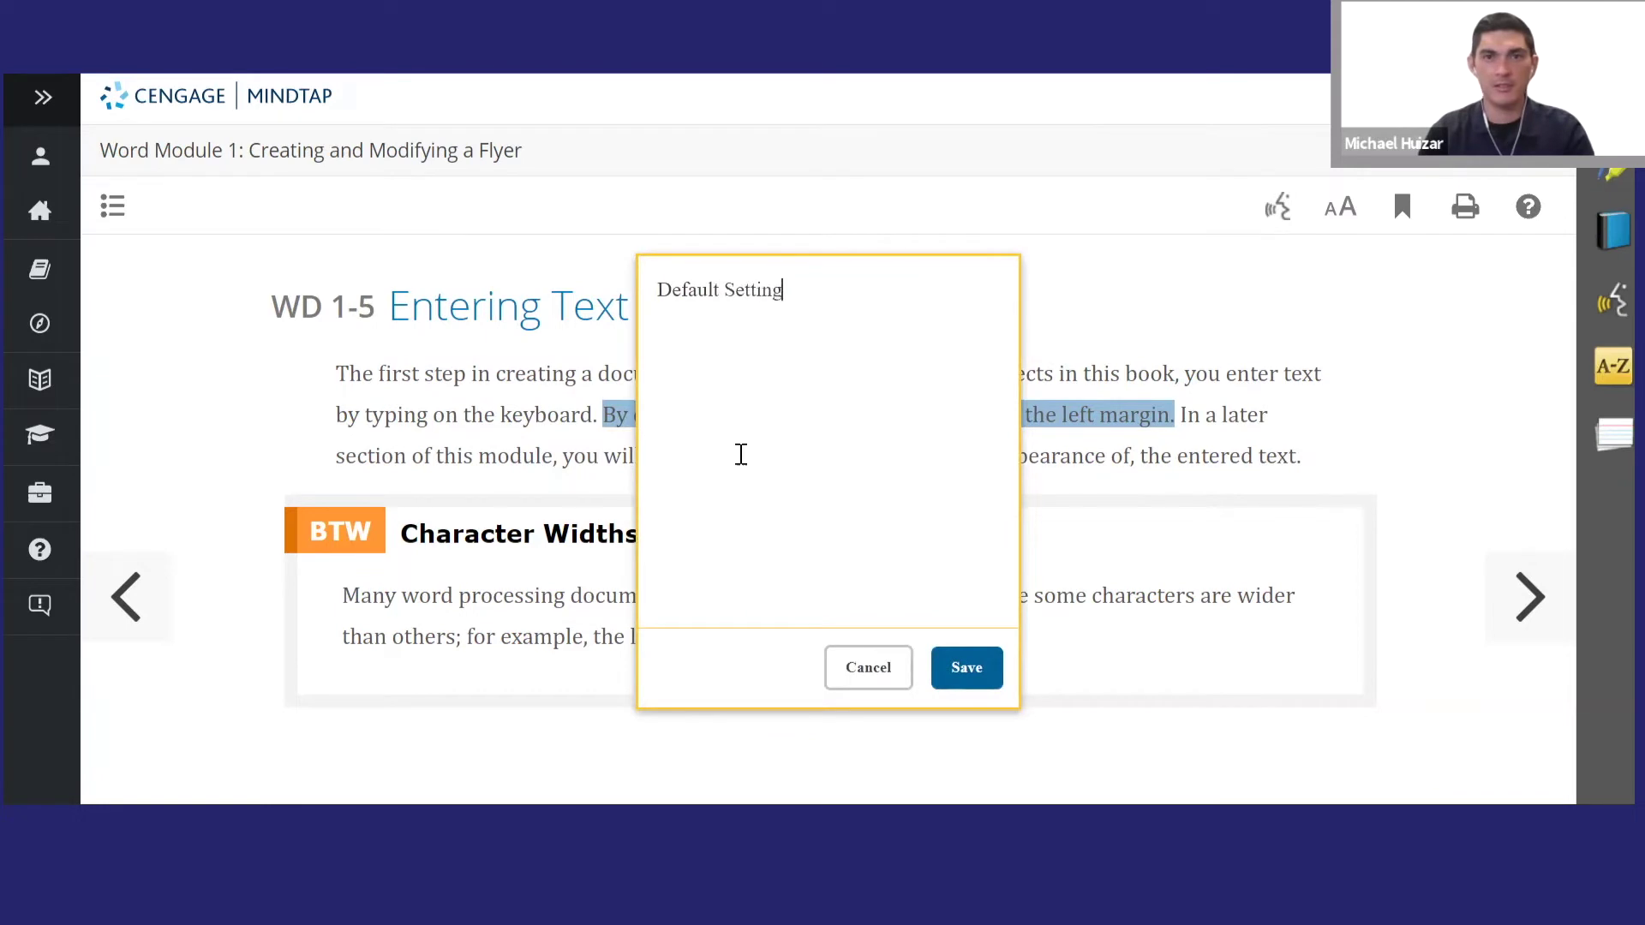
{"action": "left_click", "coordinate": [955, 670]}
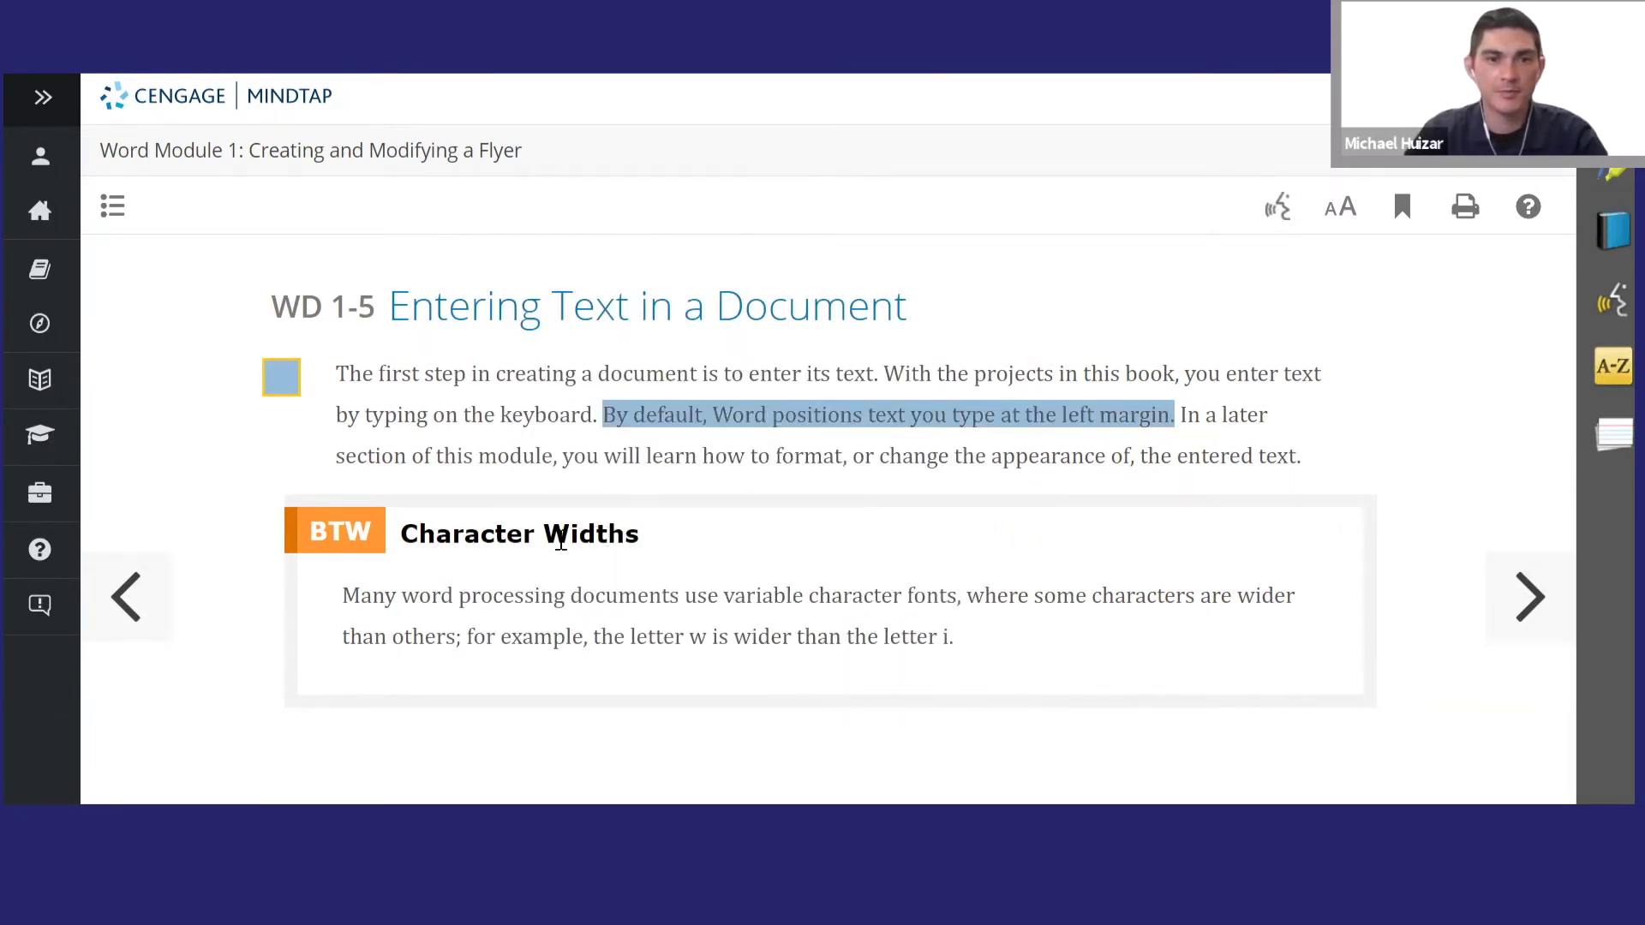
- Create a 'Character Widths' flashcard from the sidebar paragraph, save it, and close Flashcards
{"action": "left_click_drag", "start_coordinate": [664, 584], "coordinate": [999, 651]}
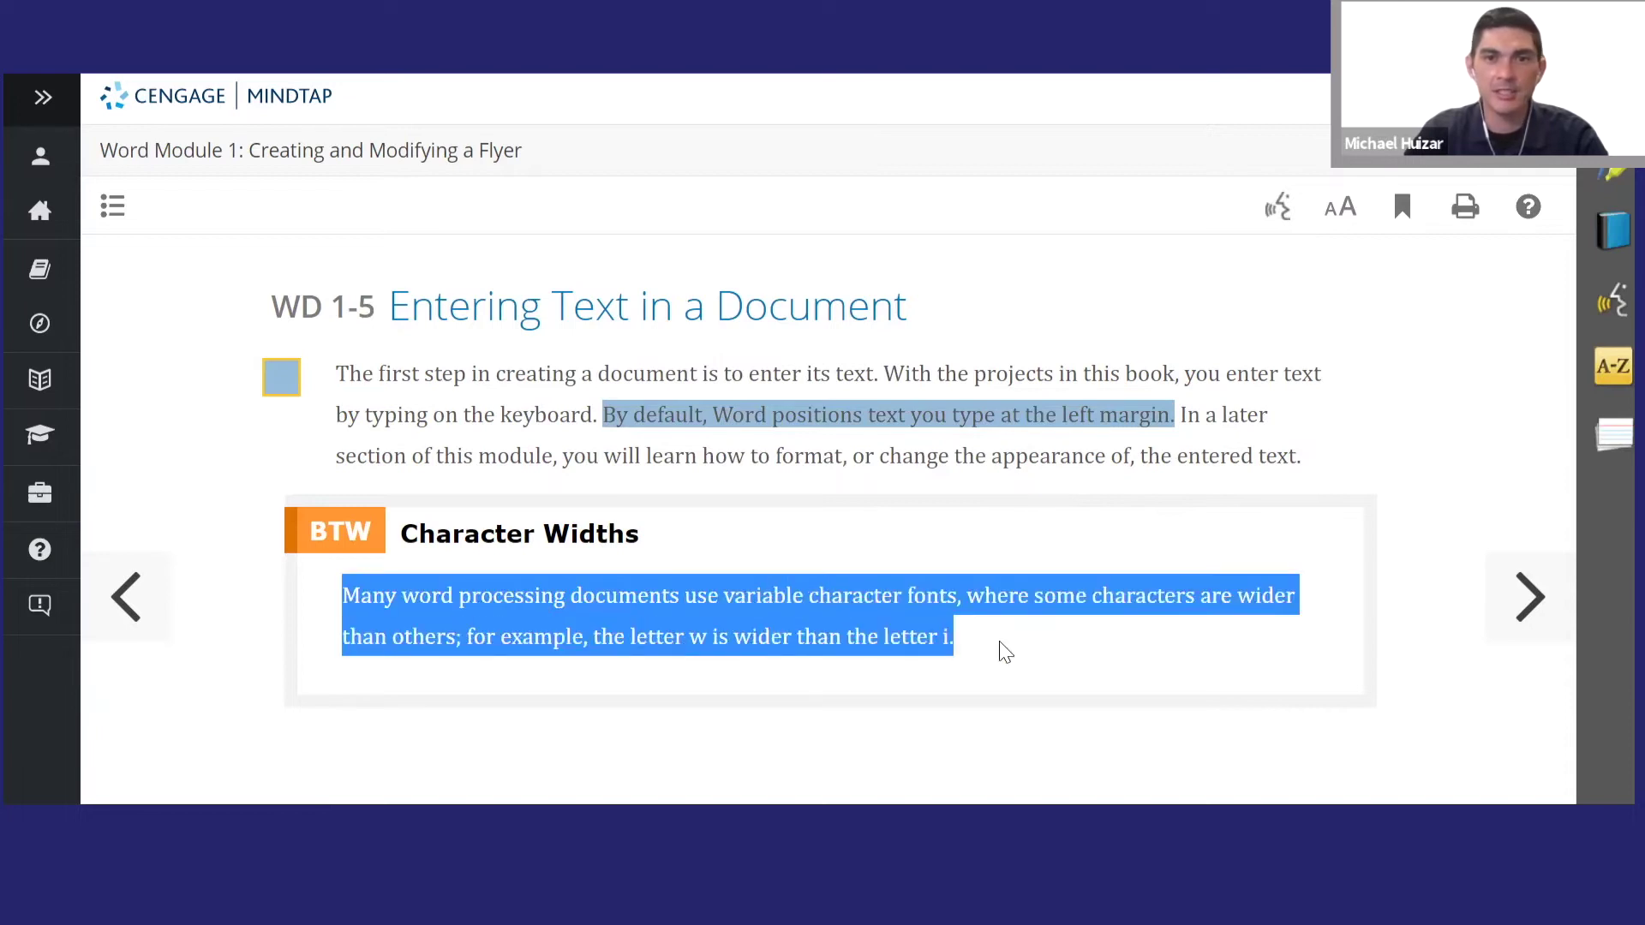
{"action": "left_click", "coordinate": [859, 618]}
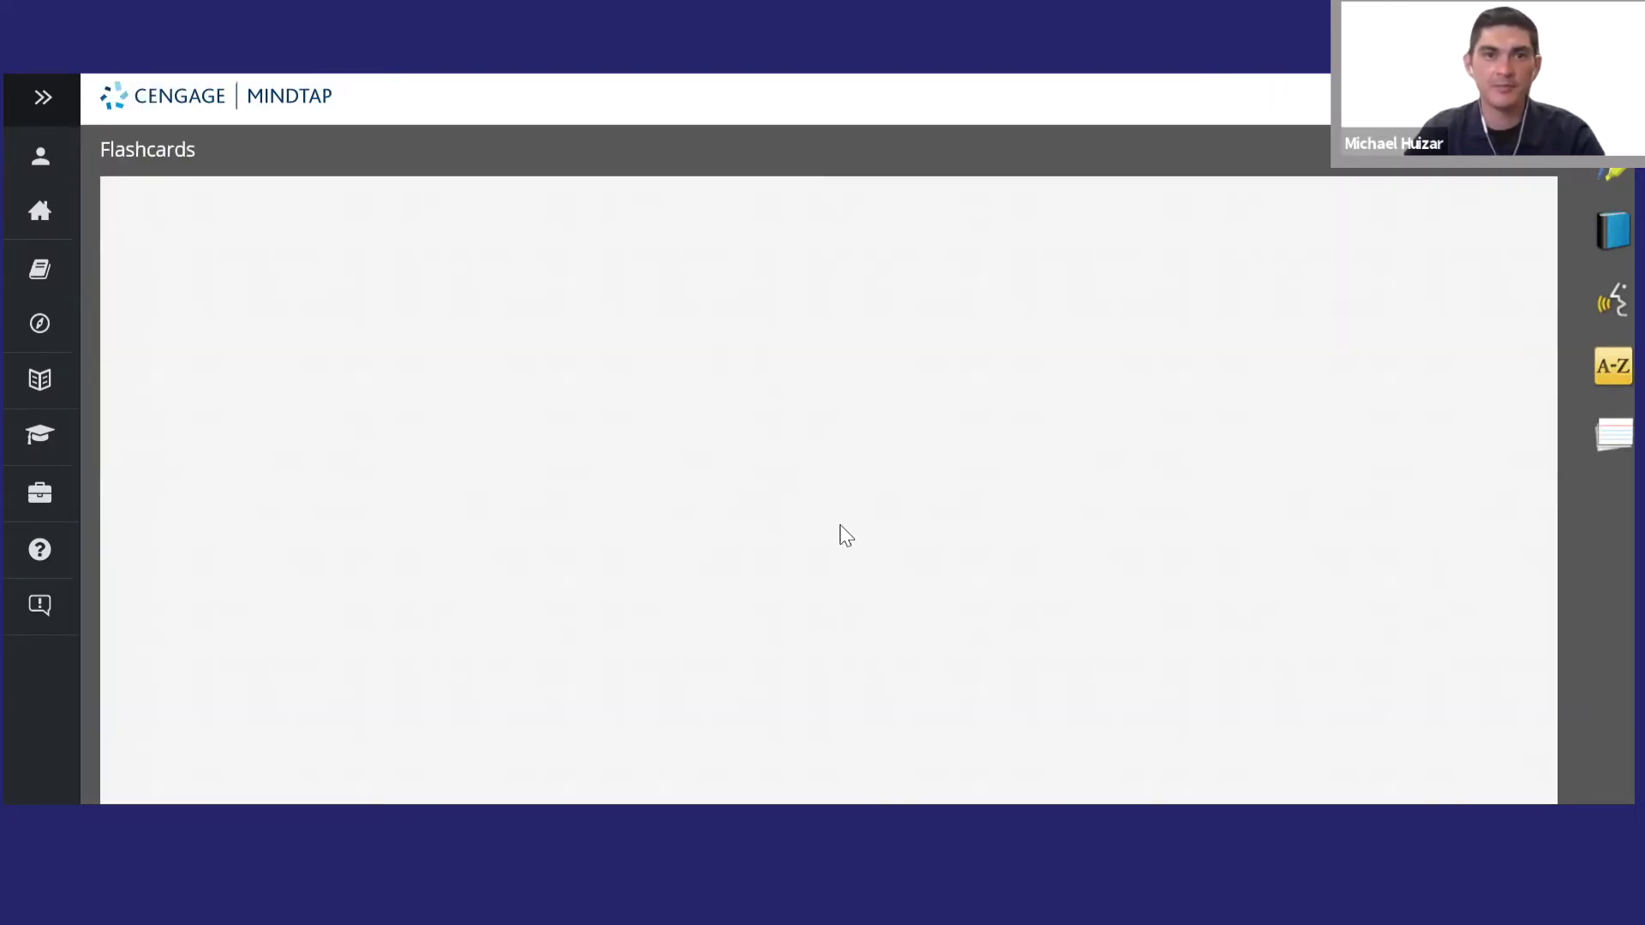
{"action": "type", "text": "Character"}
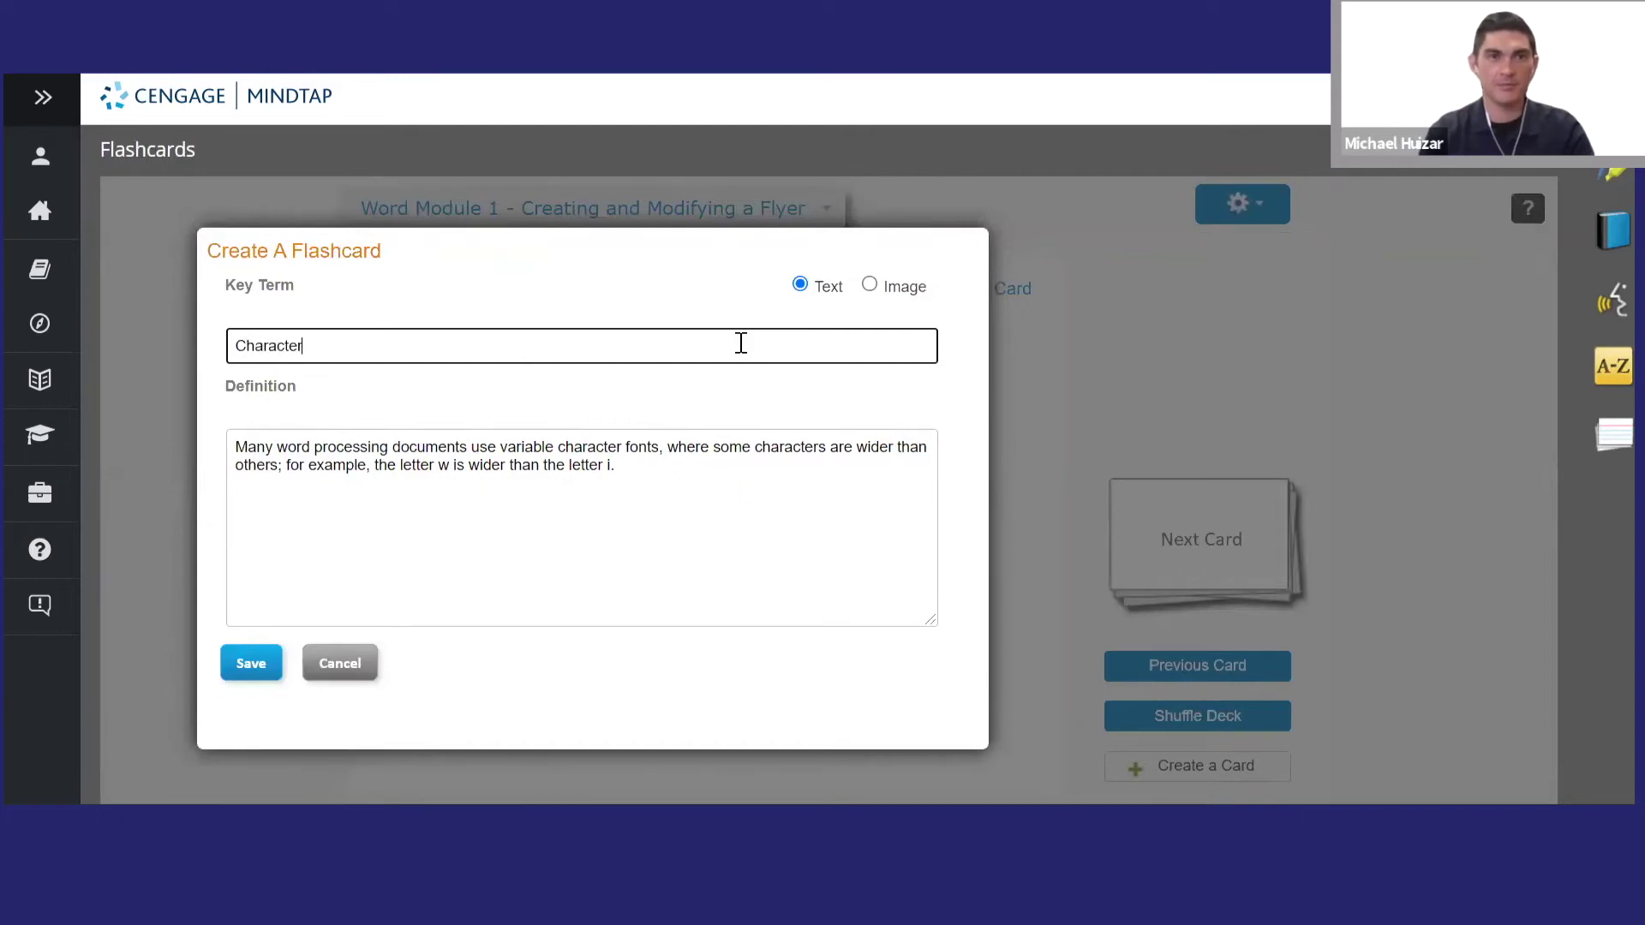
{"action": "type", "text": " Widths"}
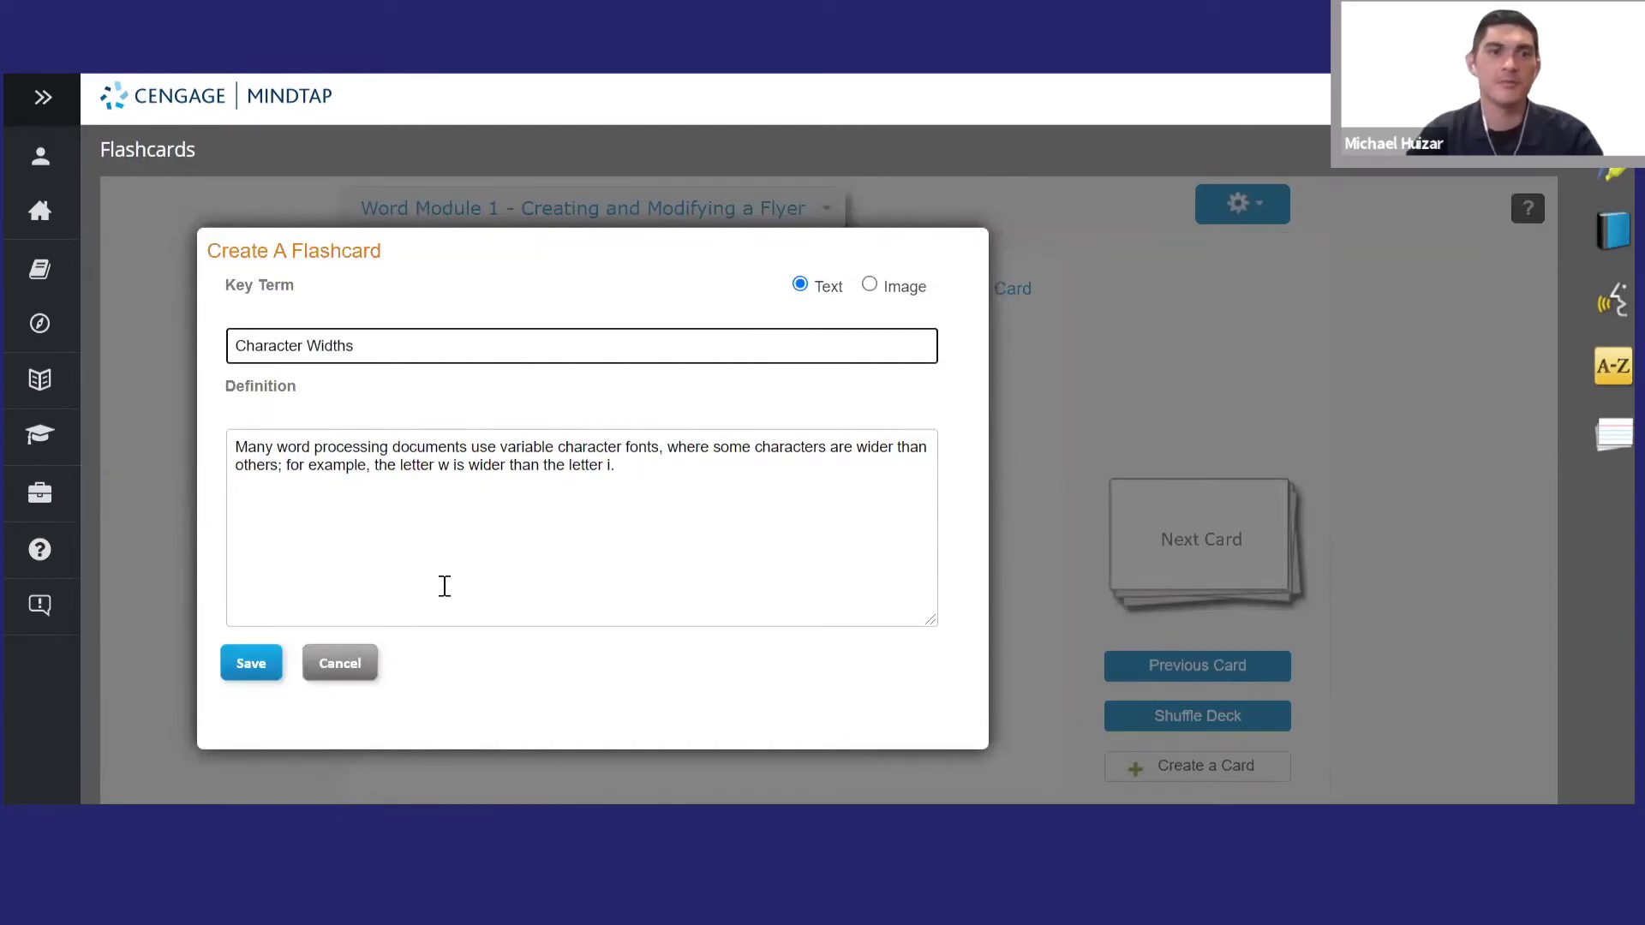
{"action": "left_click", "coordinate": [280, 677]}
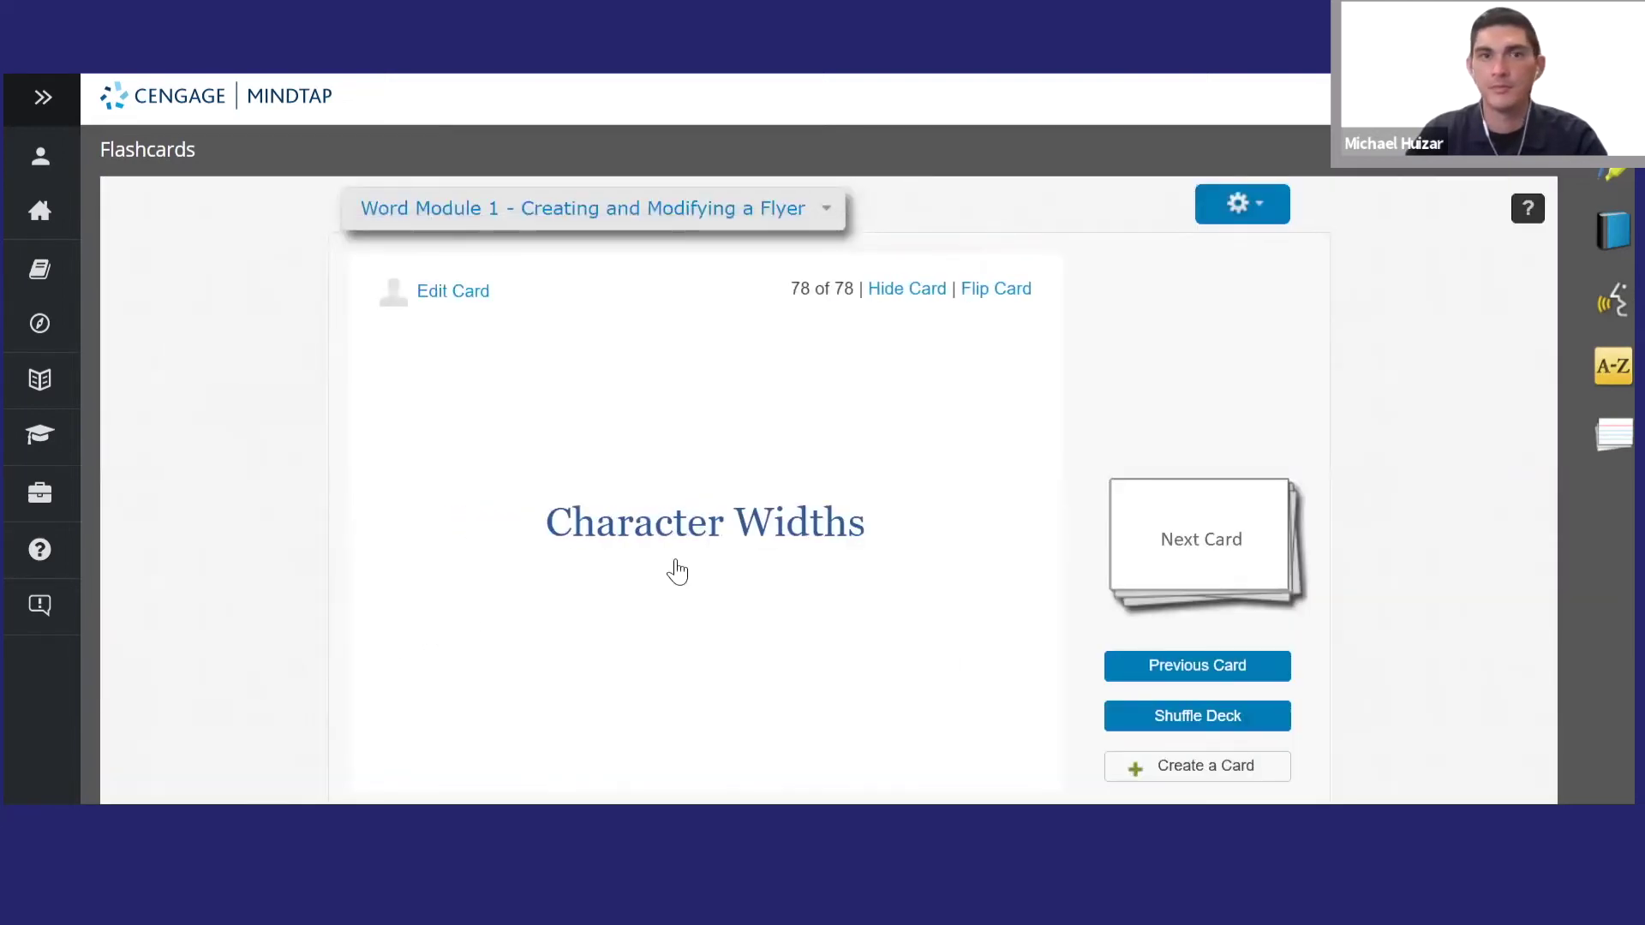
{"action": "key", "text": "Escape"}
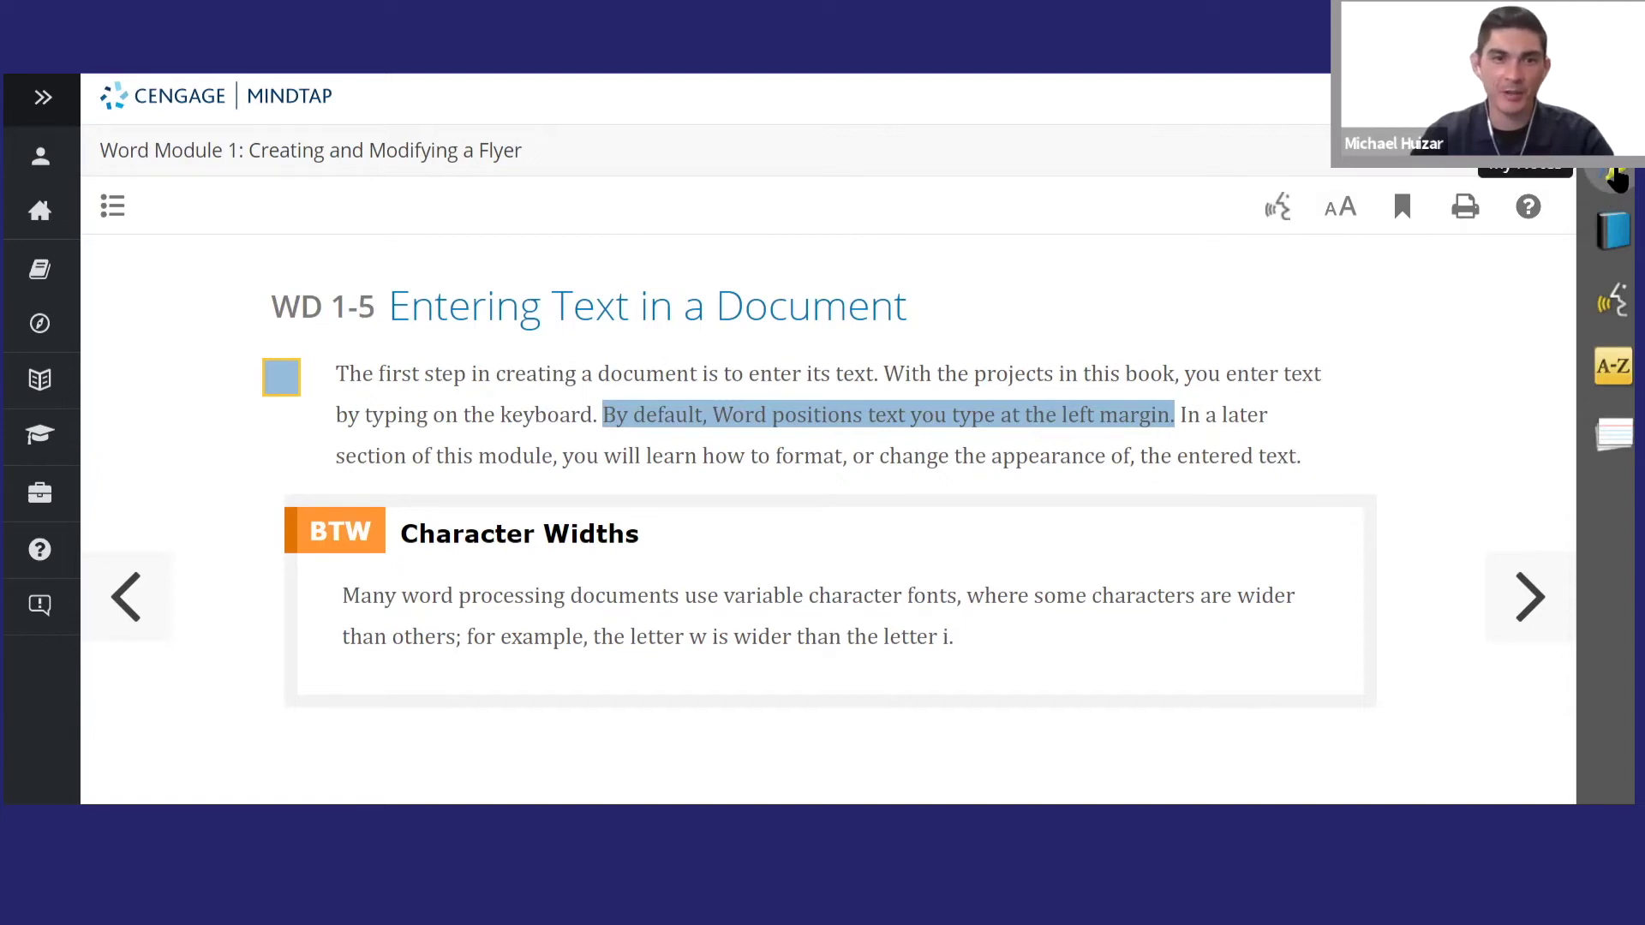
- Open My Notes, view the Highlights tab, and start printing the highlights
{"action": "left_click", "coordinate": [1616, 178]}
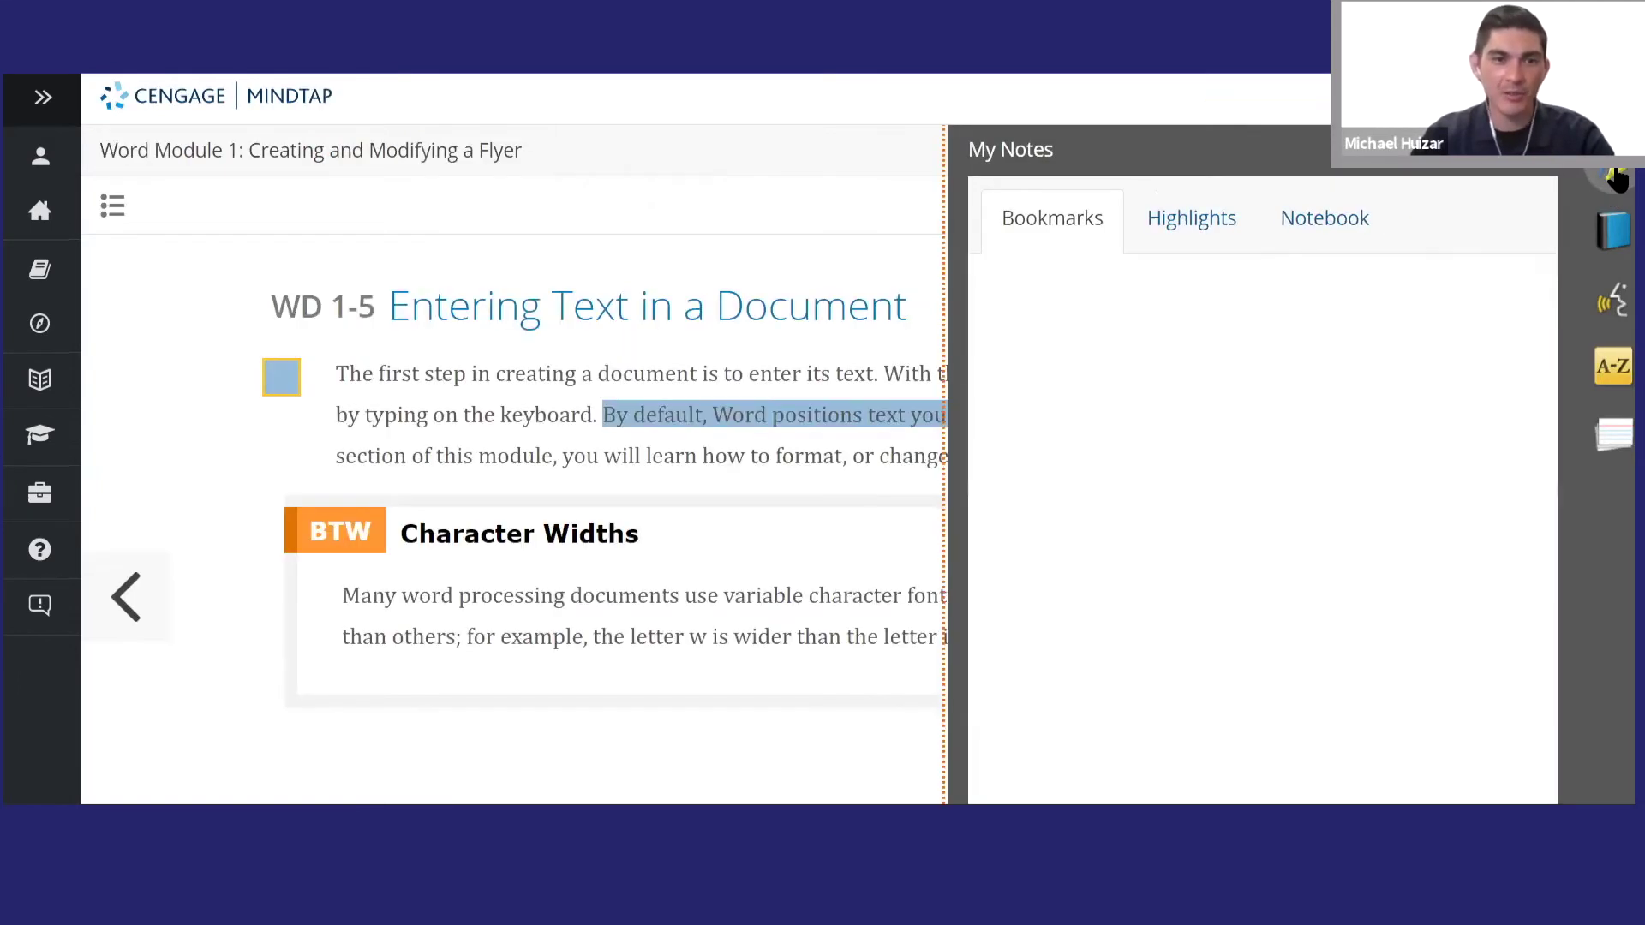
{"action": "left_click", "coordinate": [1177, 227]}
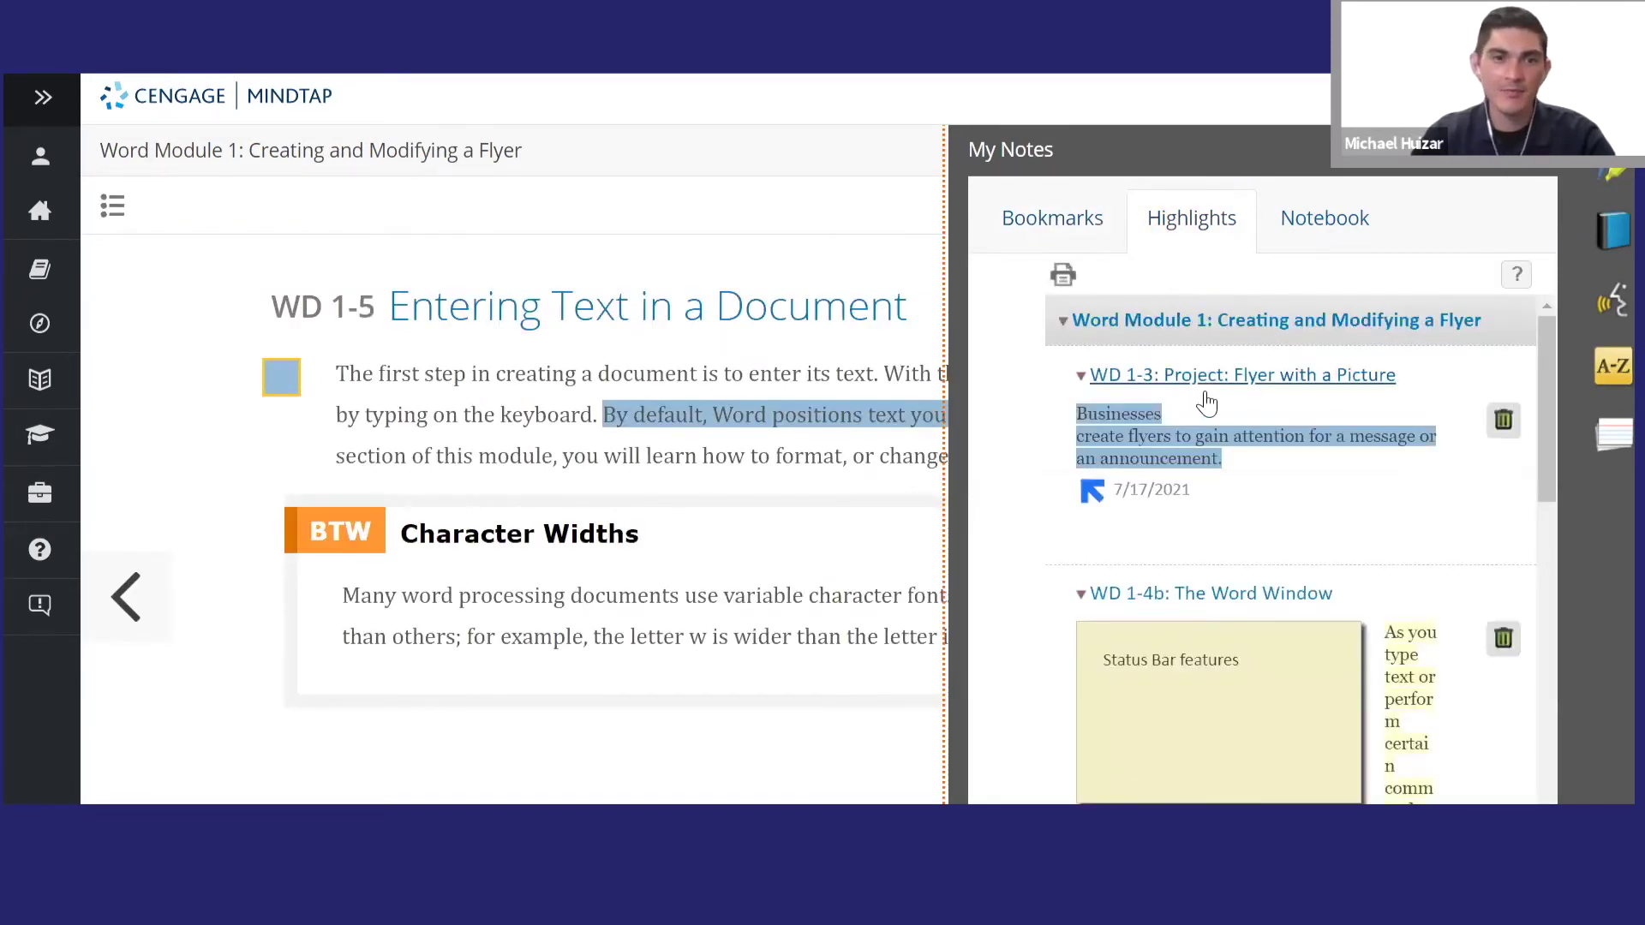
{"action": "left_click", "coordinate": [1062, 278]}
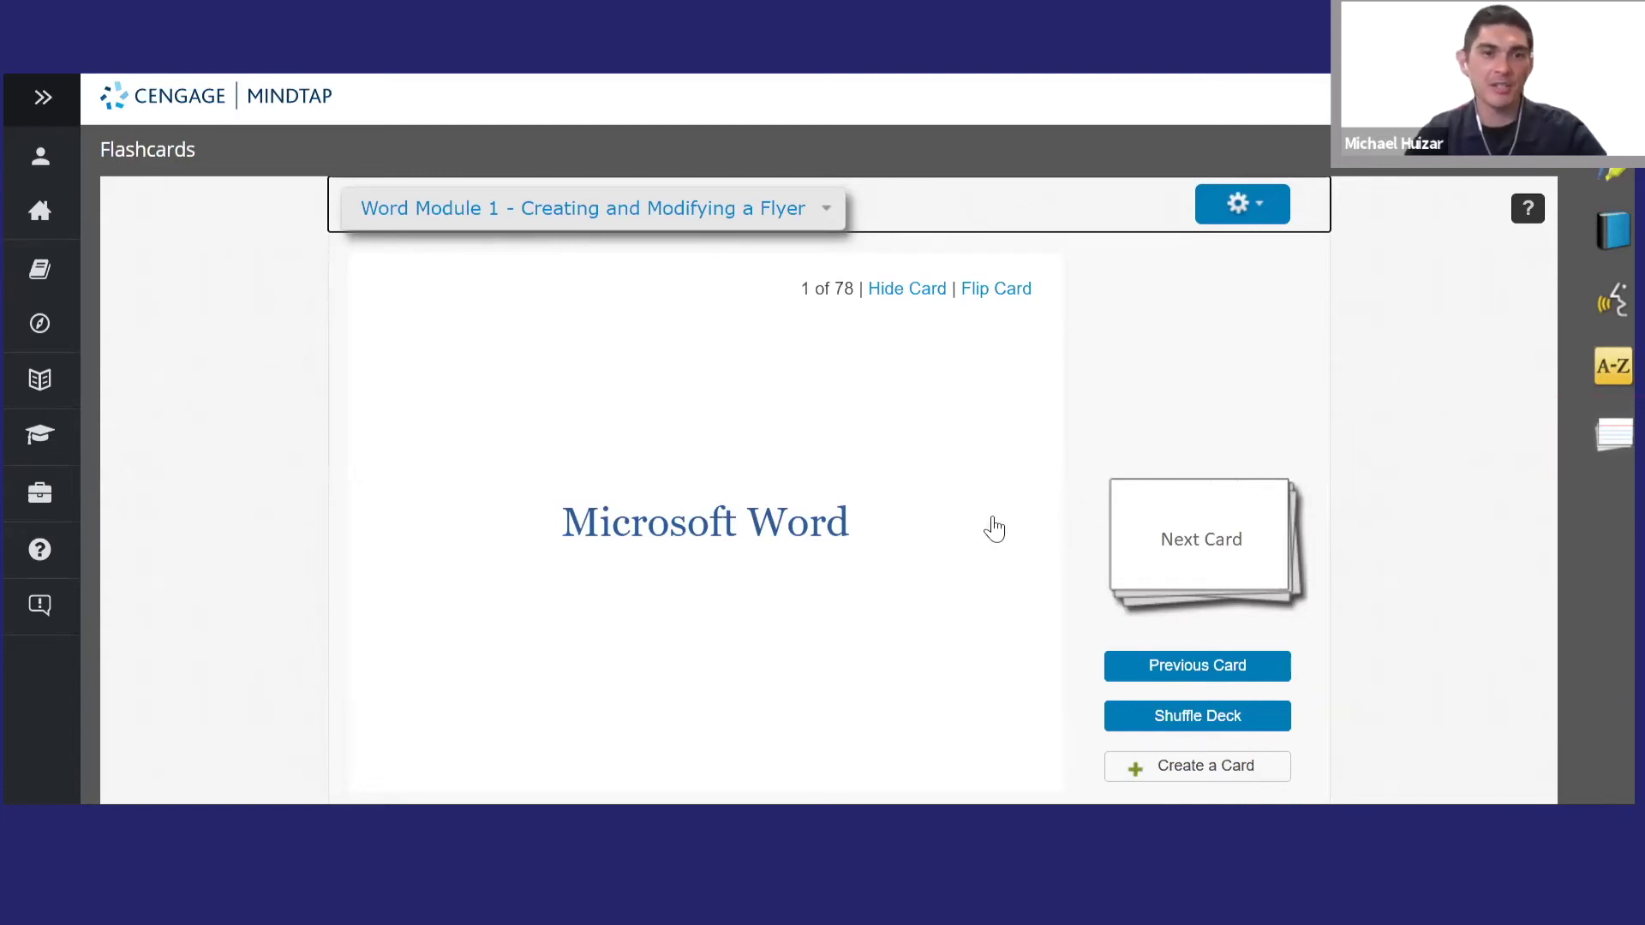
- Open the Create A Flashcard dialog from the Word Module 1 flashcards page
{"action": "left_click", "coordinate": [1159, 771]}
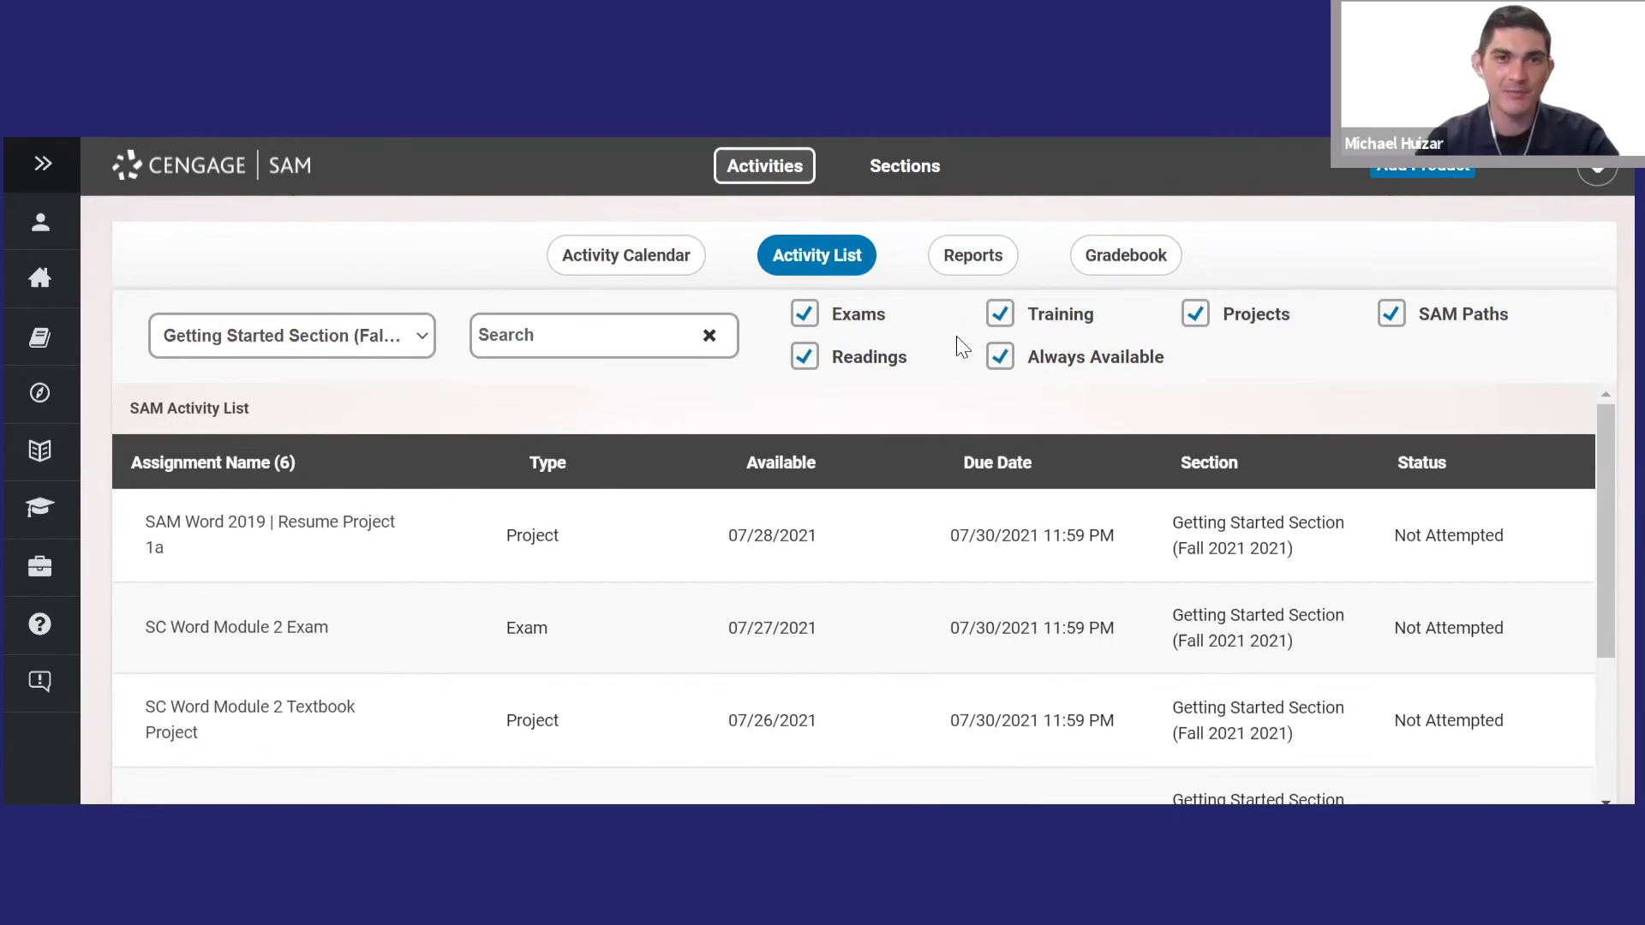
- In the Activity Calendar, view and close the details of the project due on the 21st
{"action": "left_click", "coordinate": [659, 272]}
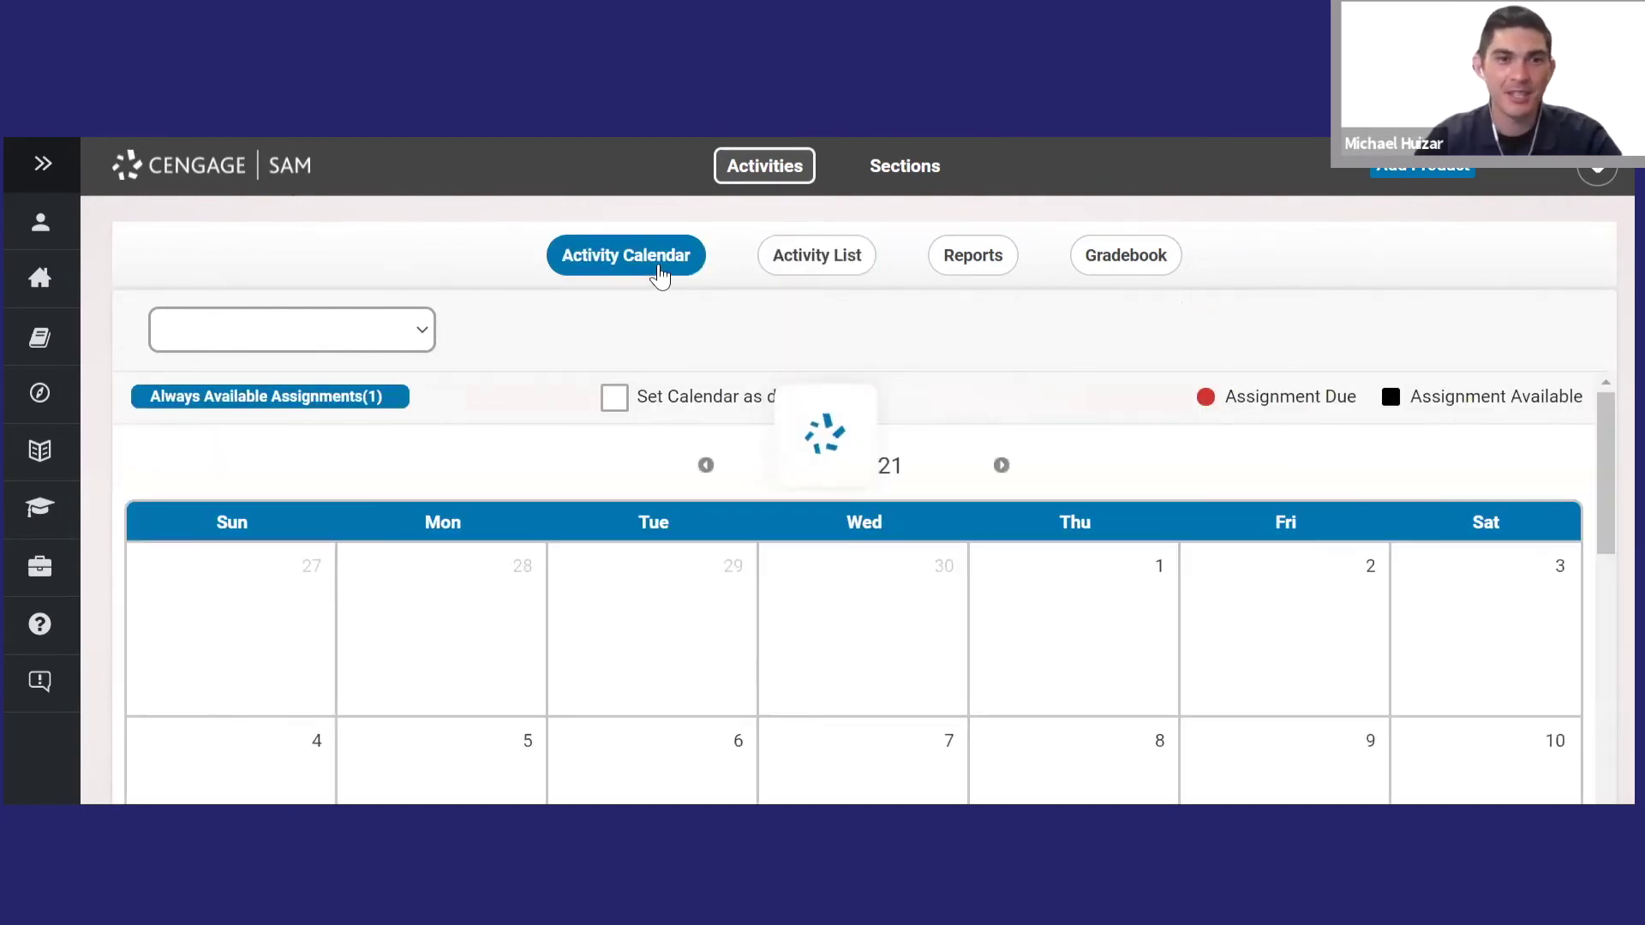
{"action": "scroll", "coordinate": [900, 624], "scroll_direction": "down", "scroll_amount": 2}
{"action": "scroll", "coordinate": [899, 624], "scroll_direction": "down", "scroll_amount": 5}
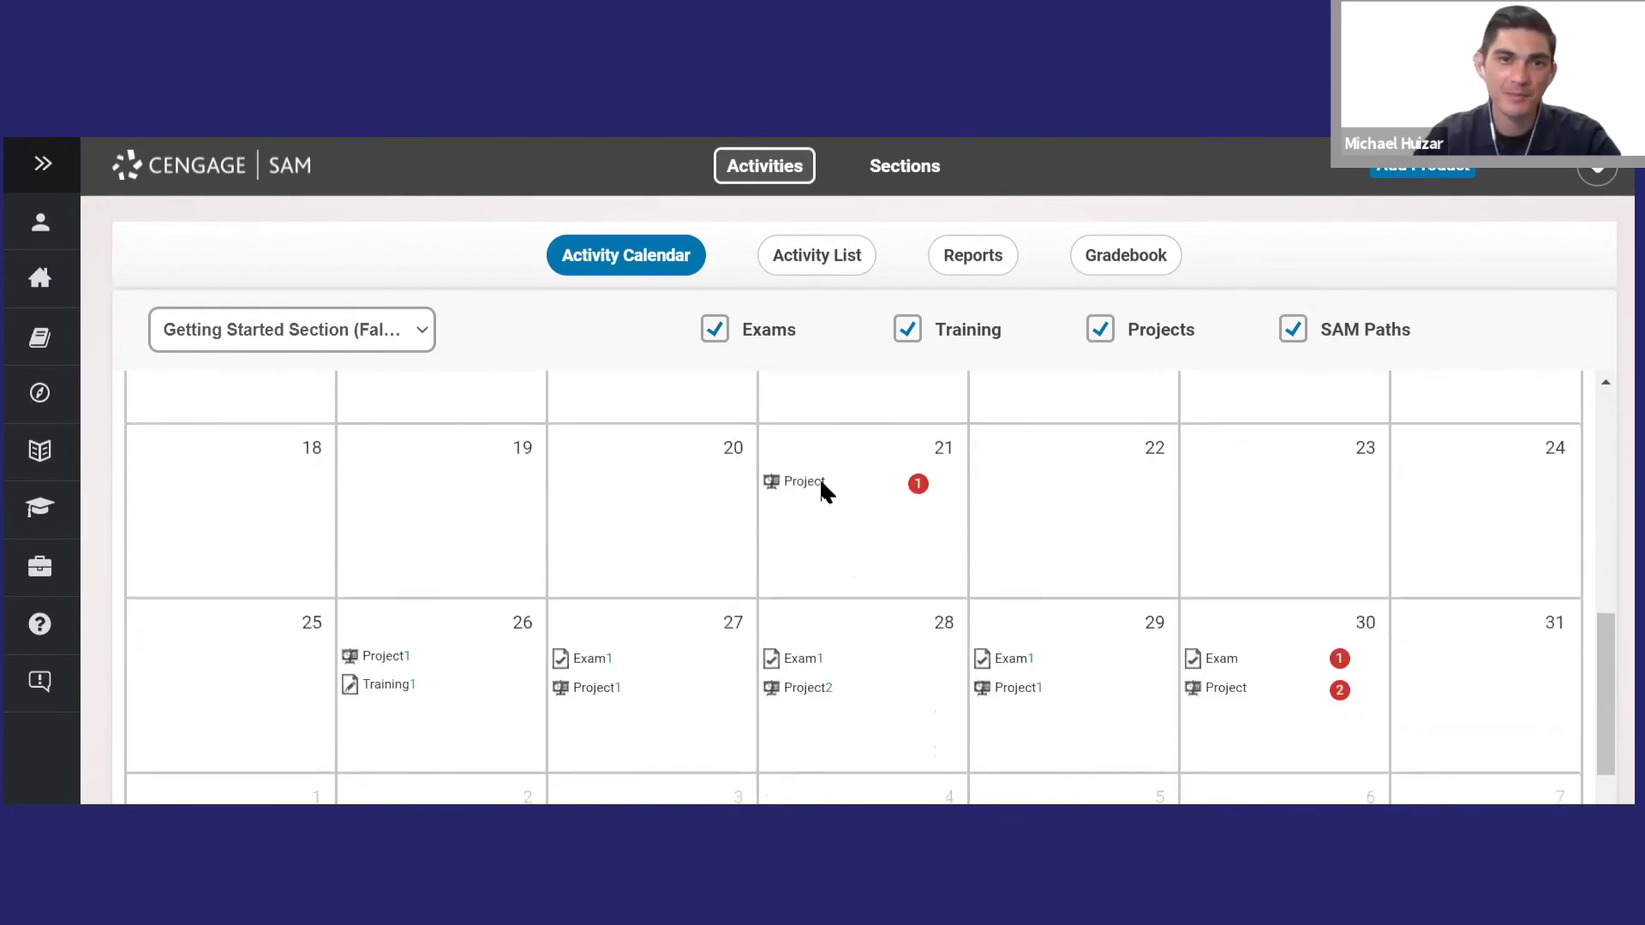
{"action": "left_click", "coordinate": [820, 485]}
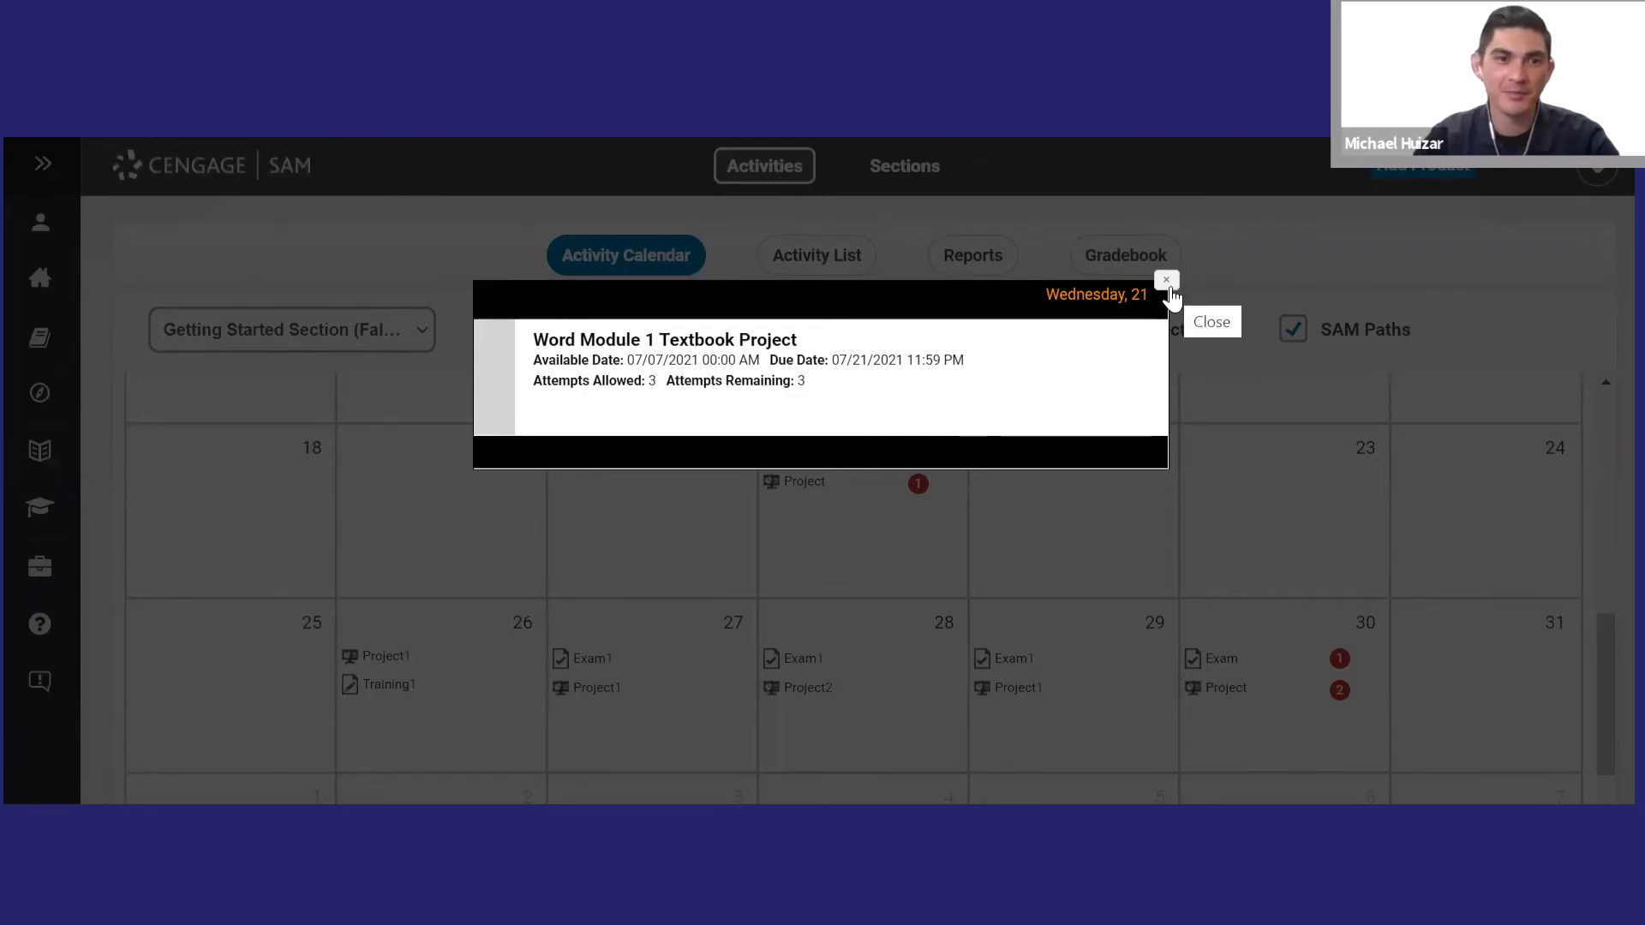
{"action": "left_click", "coordinate": [1168, 284]}
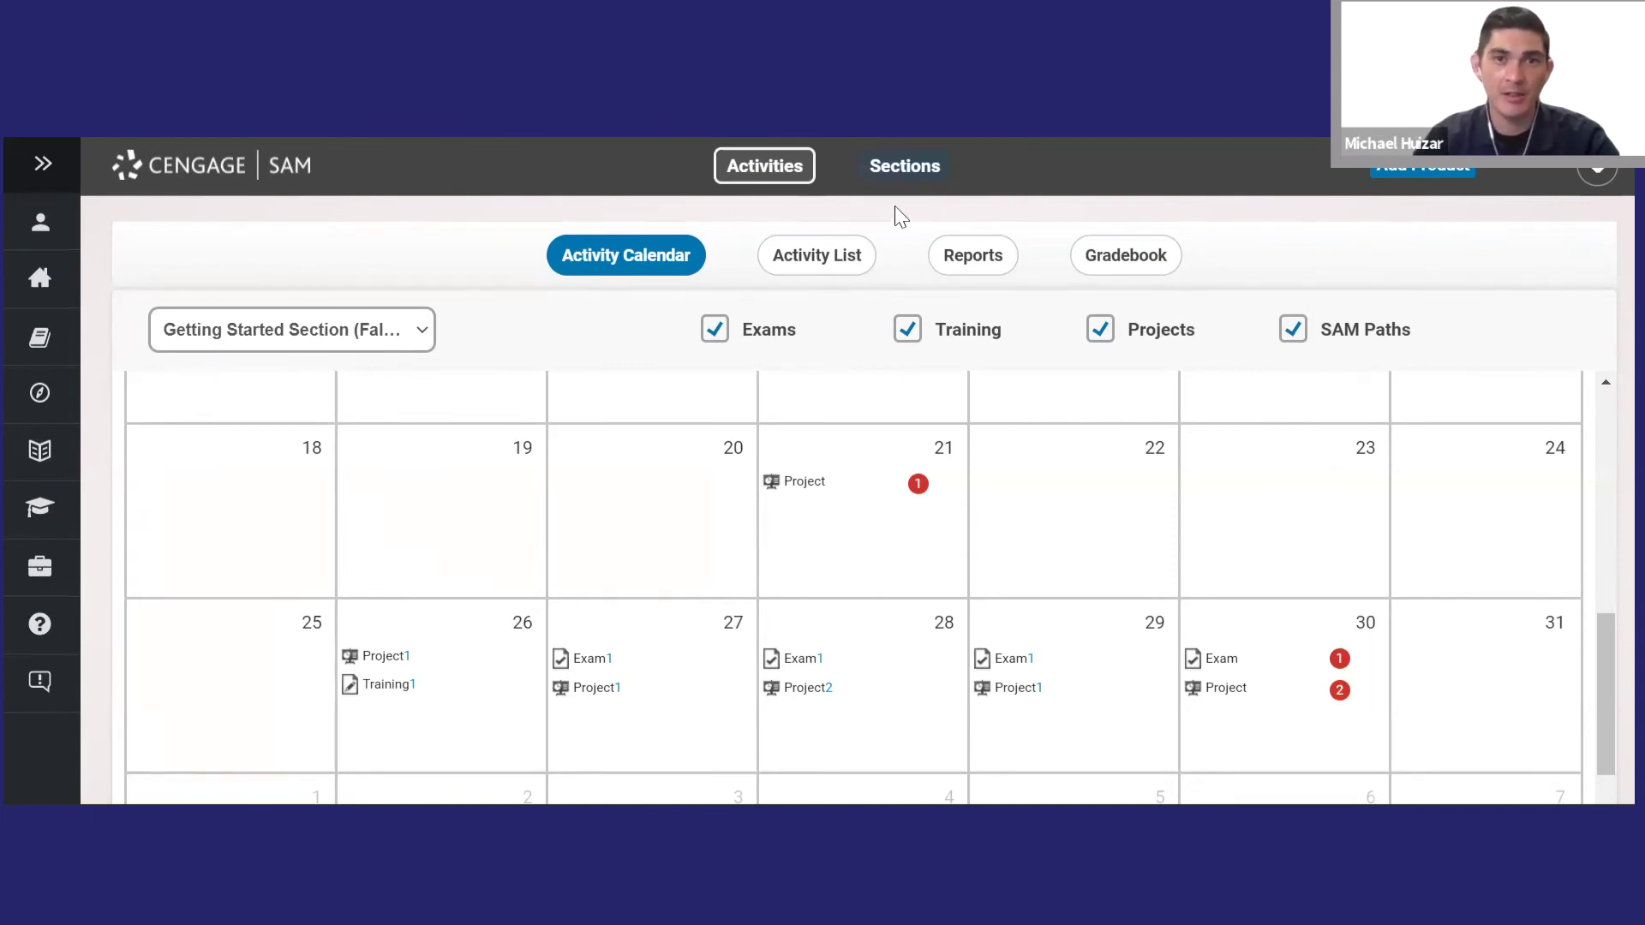
- Sort the Activity List by due date, then open Reports on submitted assignments
{"action": "left_click", "coordinate": [827, 263]}
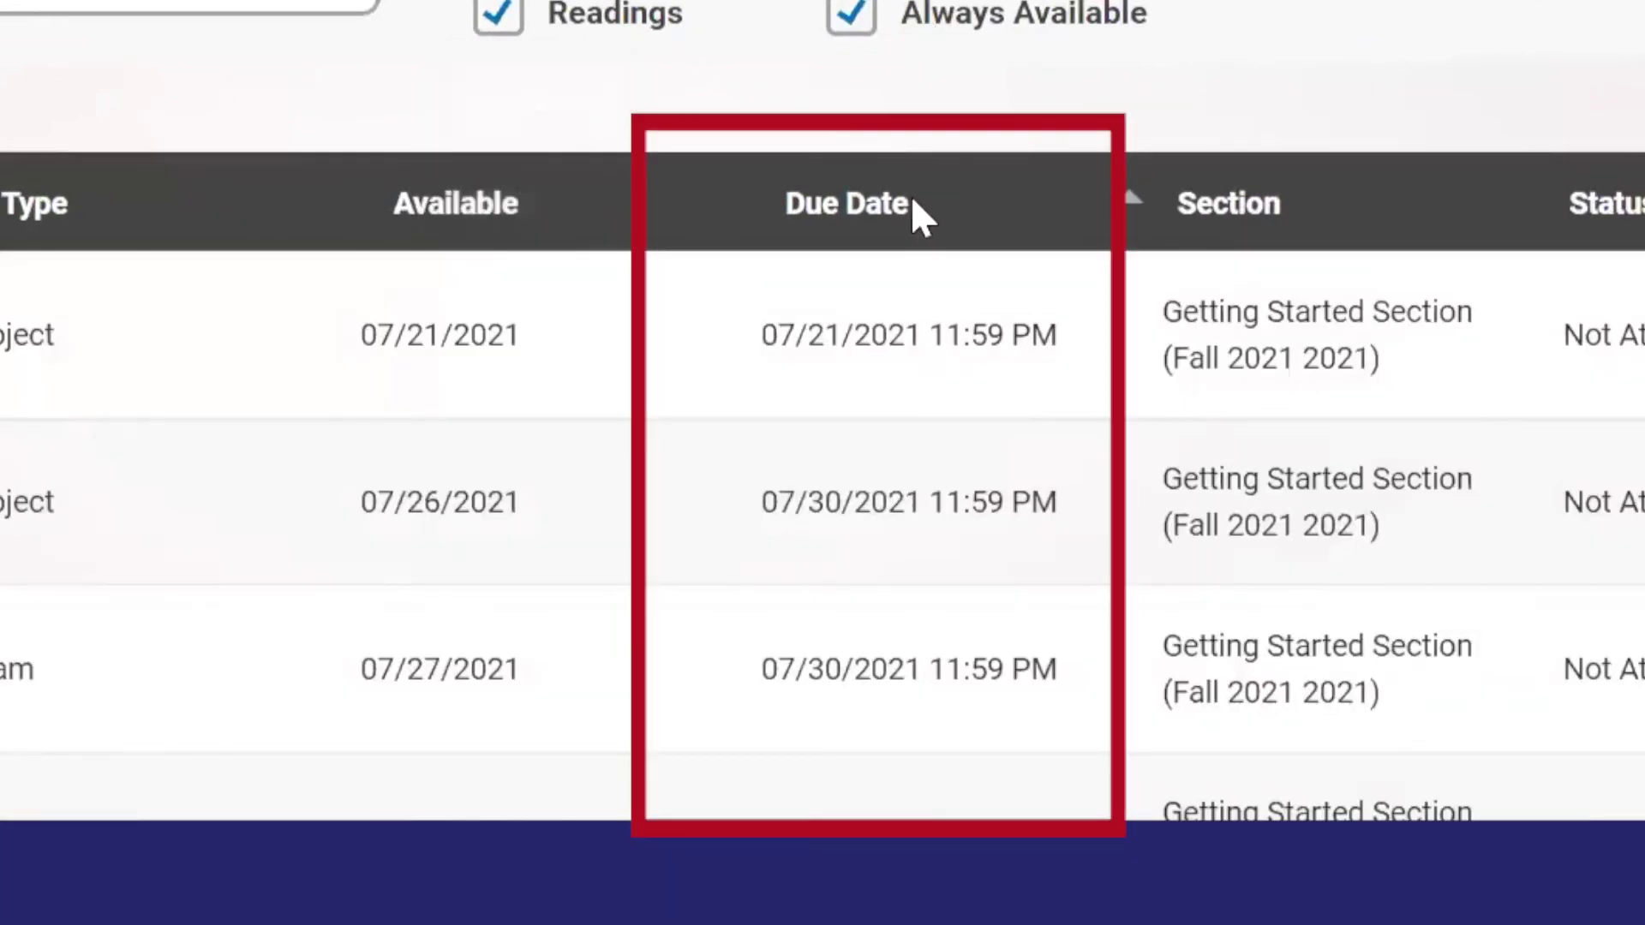
{"action": "left_click", "coordinate": [898, 204]}
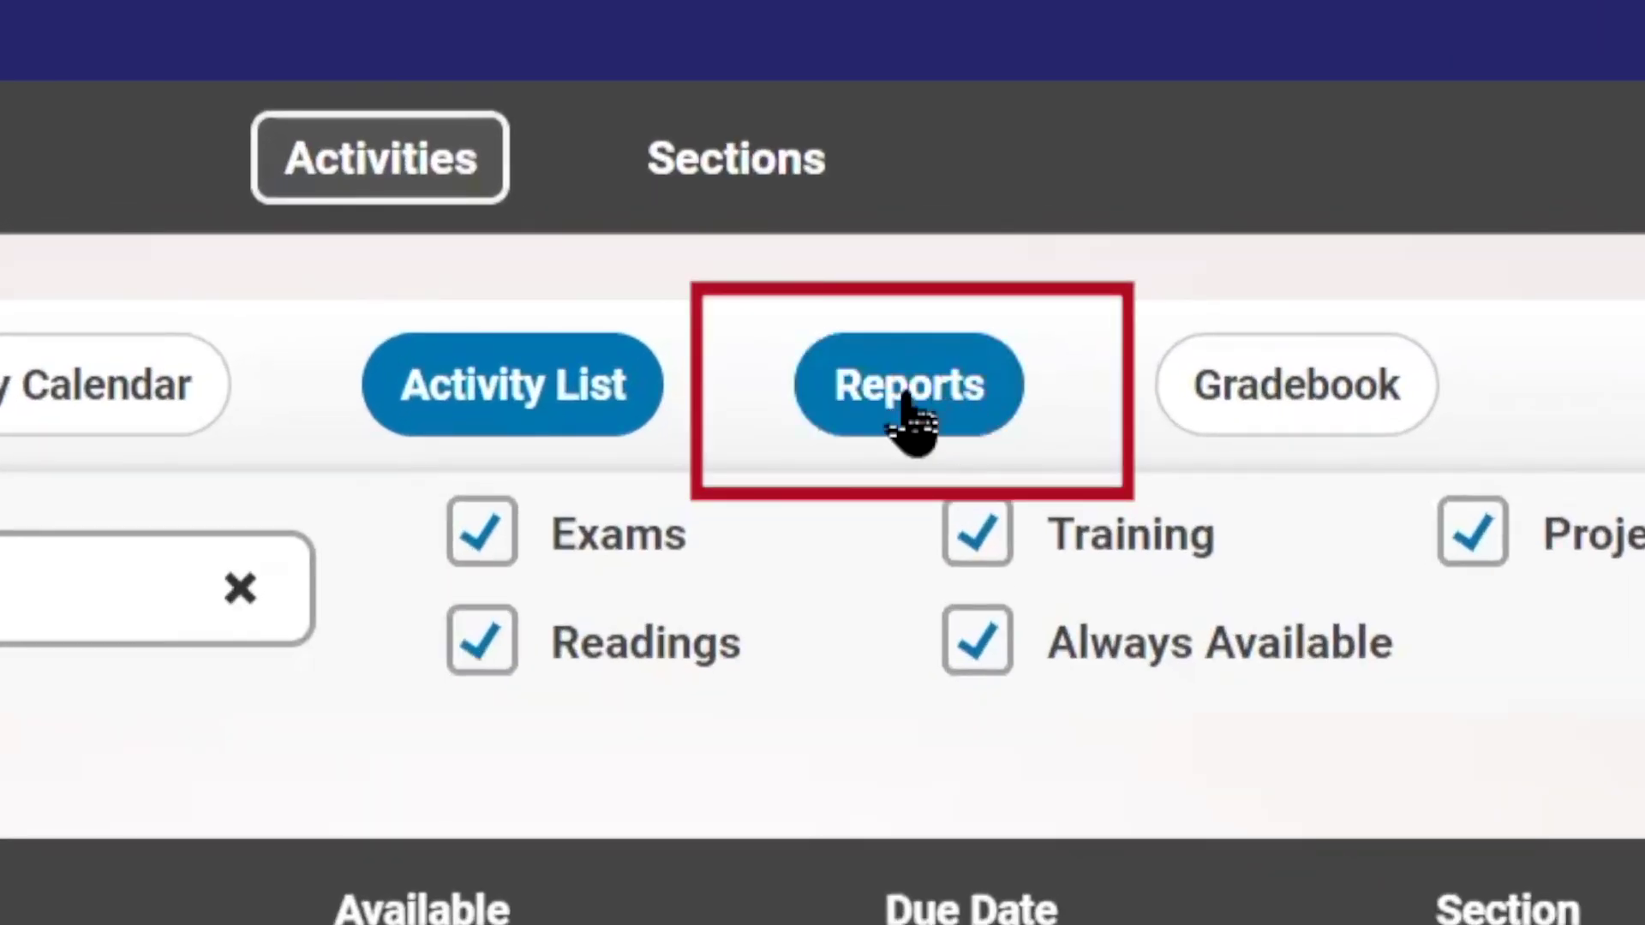
{"action": "left_click", "coordinate": [904, 411]}
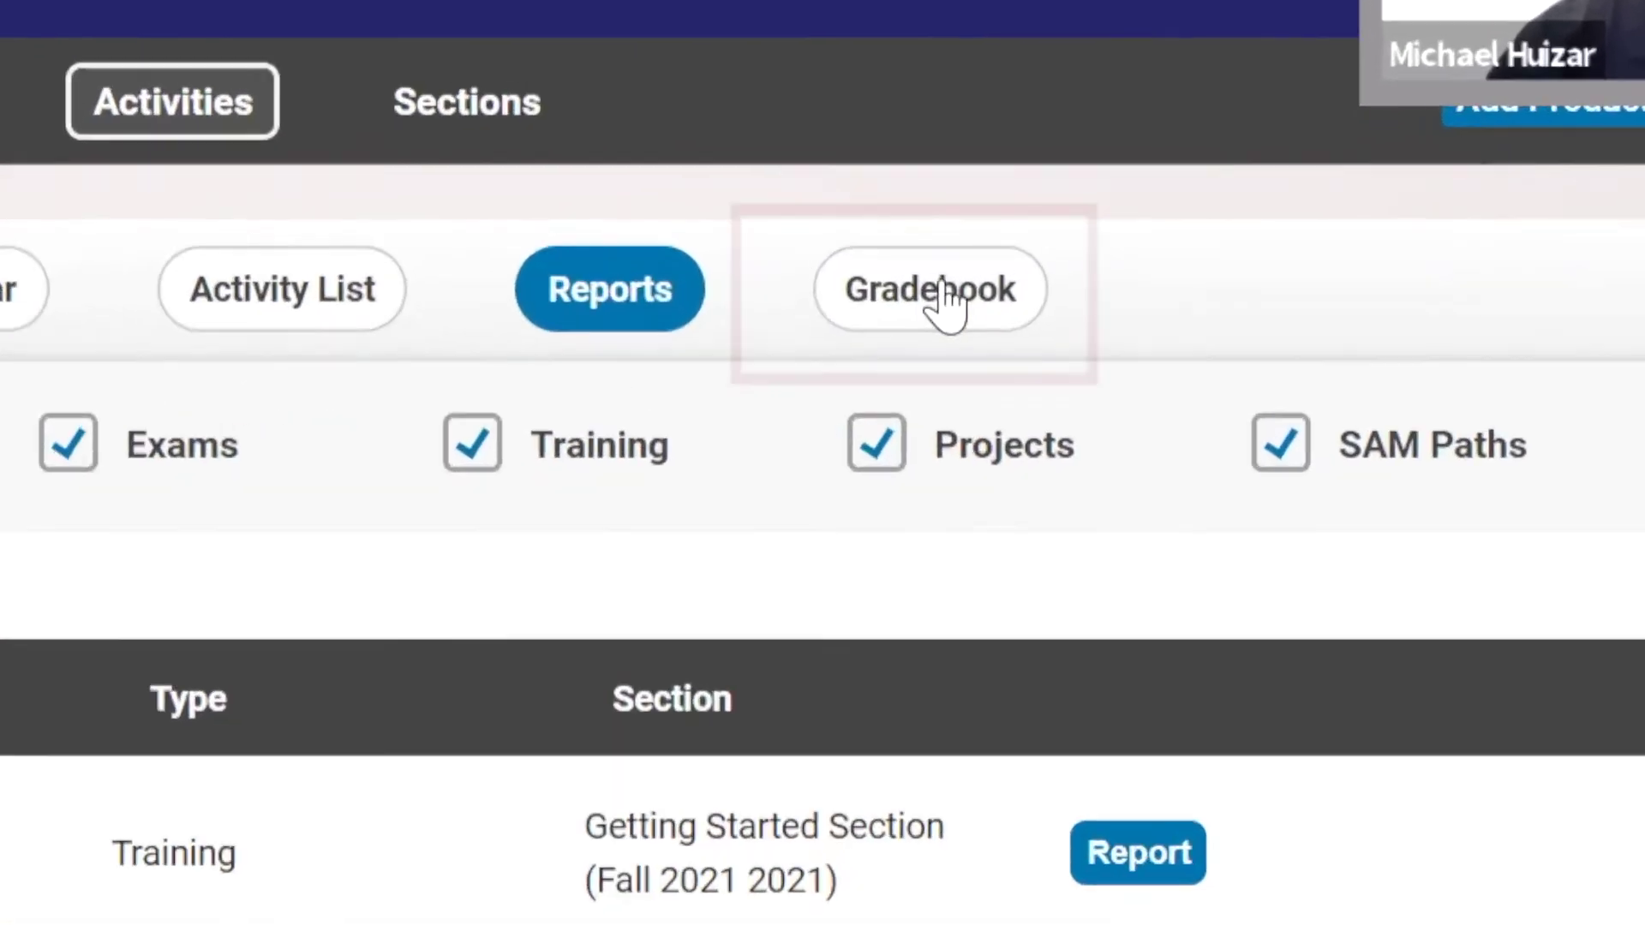
- Show the gradebook for the Getting Started Section
{"action": "left_click", "coordinate": [1133, 261]}
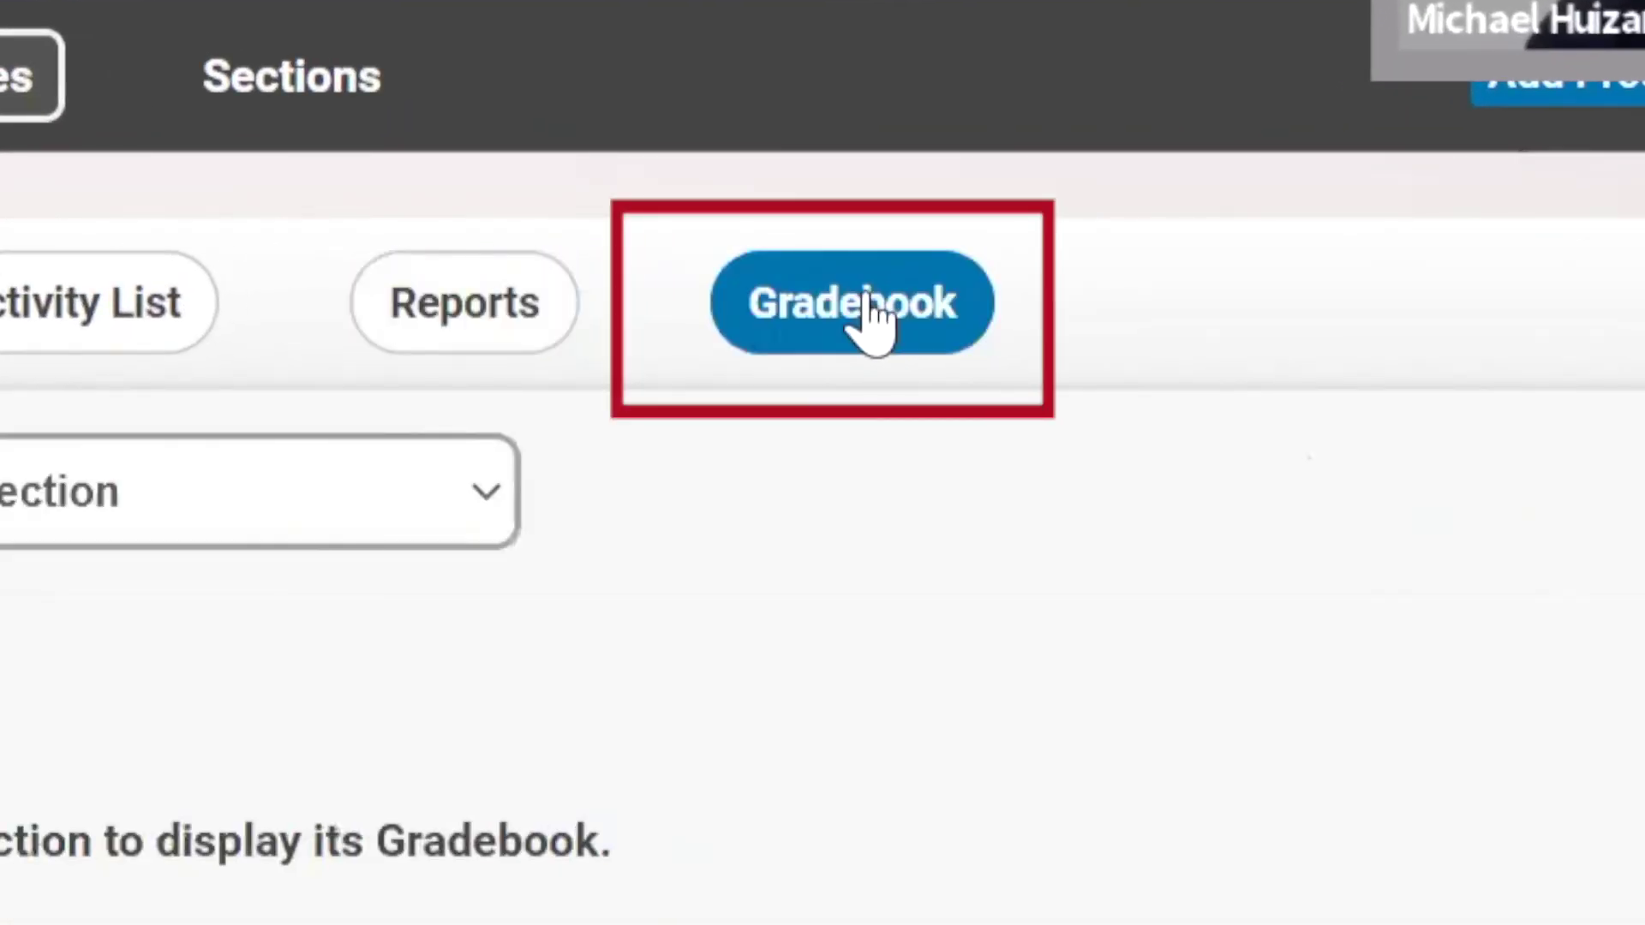
{"action": "left_click", "coordinate": [420, 514]}
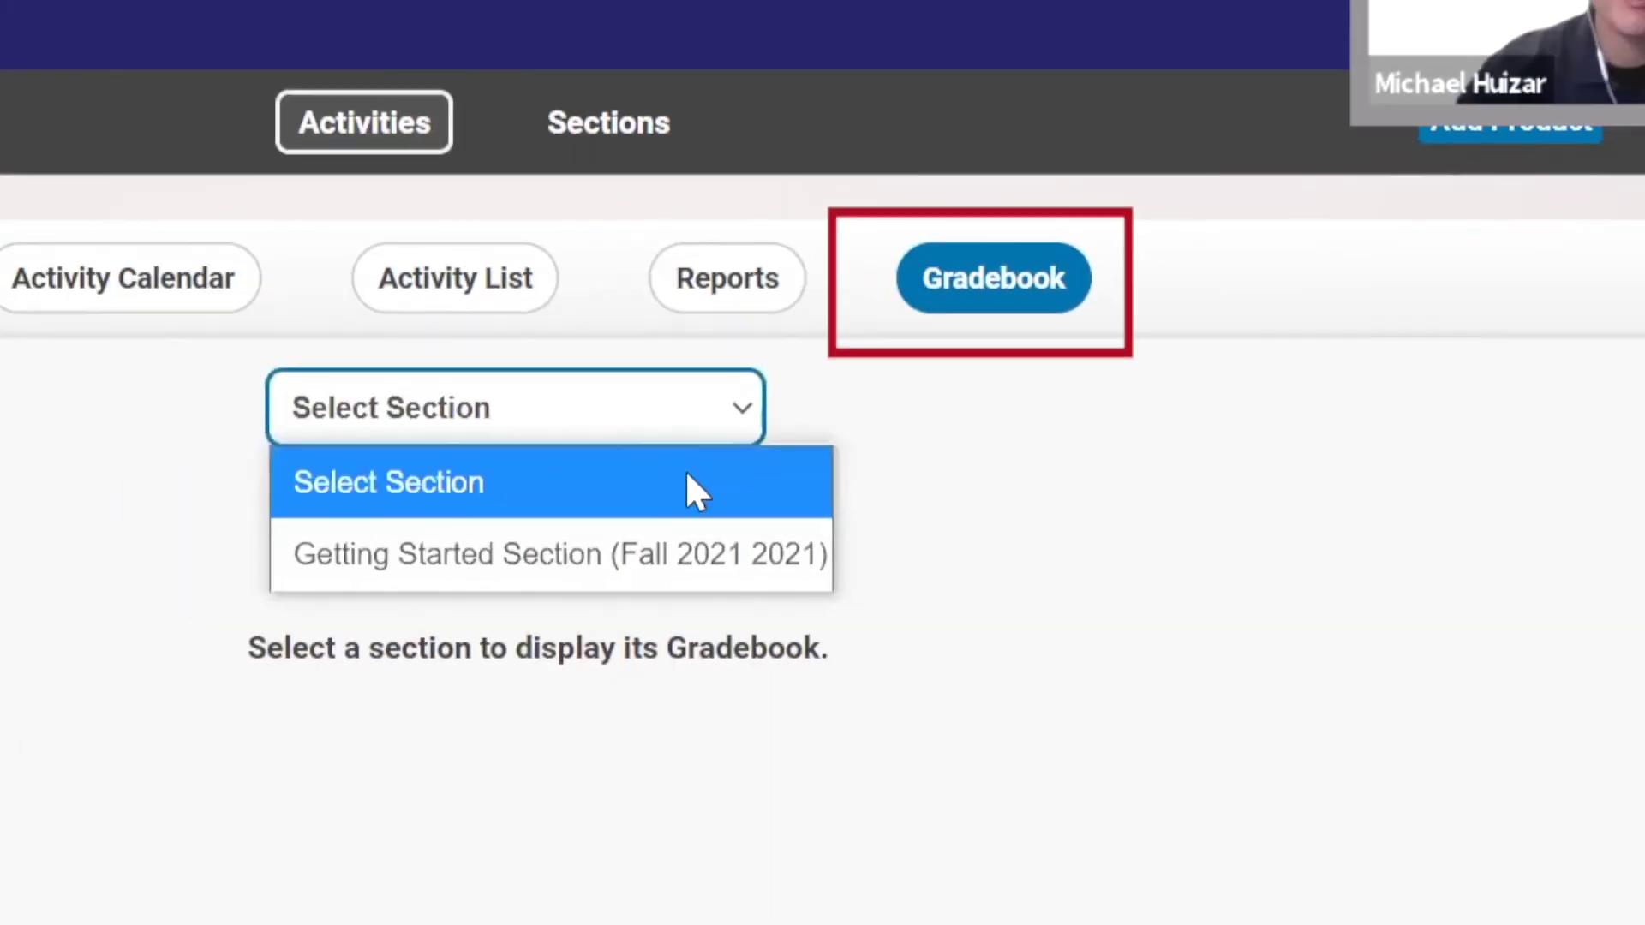
{"action": "left_click", "coordinate": [621, 555]}
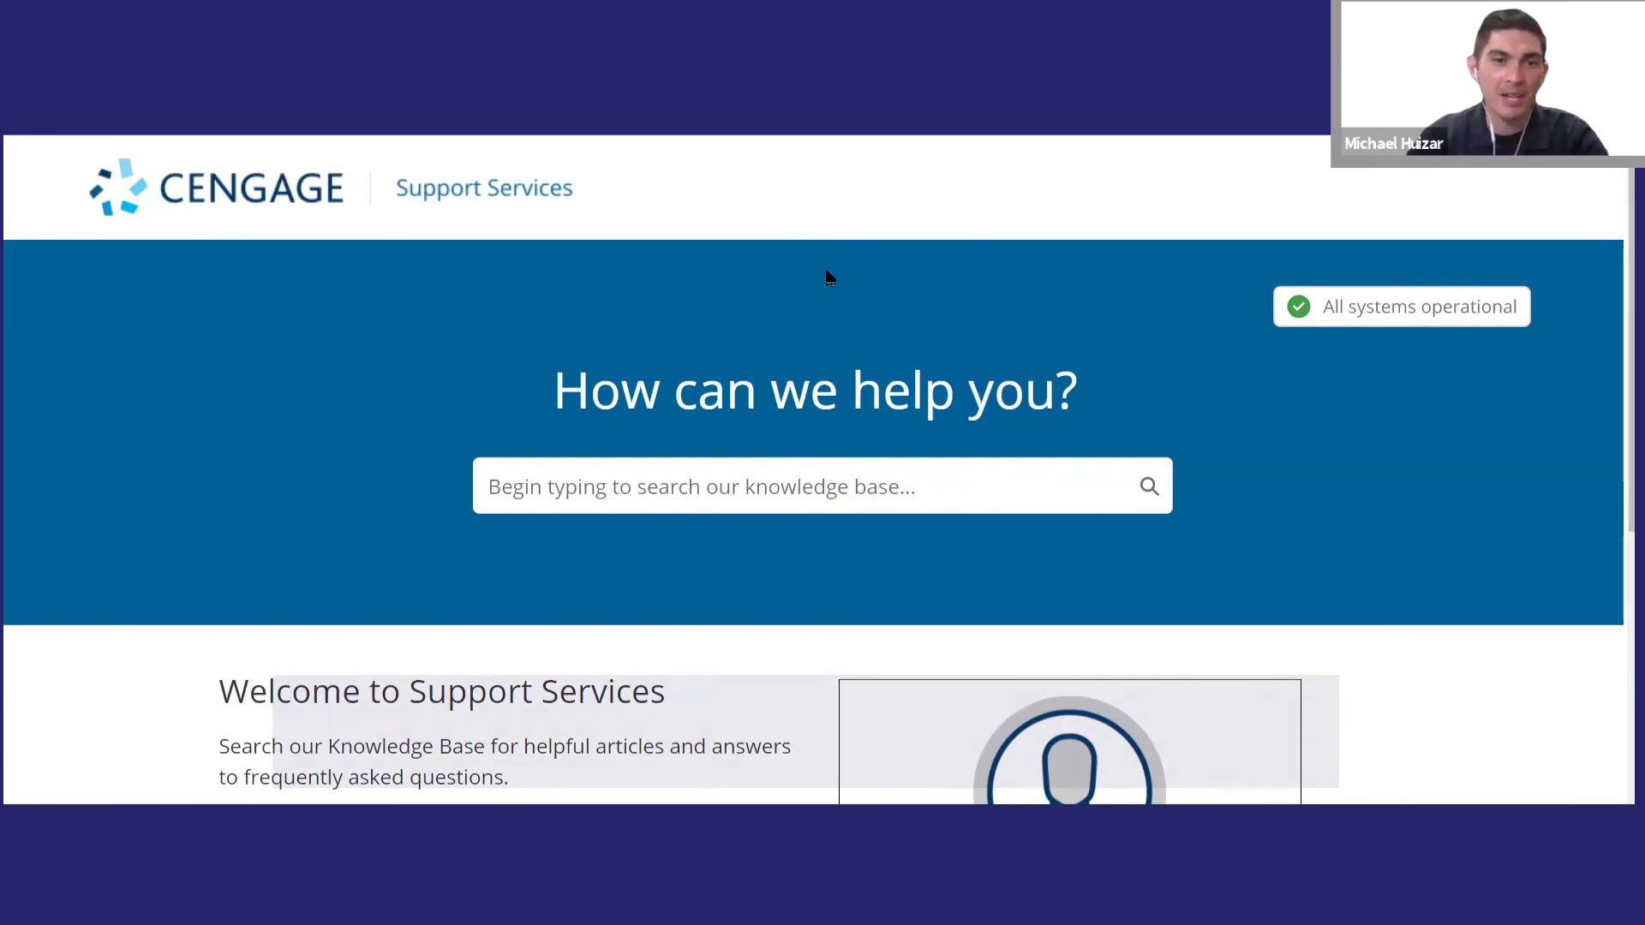
- Scroll through the Cengage Support Services site at support.cengage.com
{"action": "scroll", "coordinate": [826, 275], "scroll_direction": "down", "scroll_amount": 5}
{"action": "scroll", "coordinate": [826, 275], "scroll_direction": "down", "scroll_amount": 3}
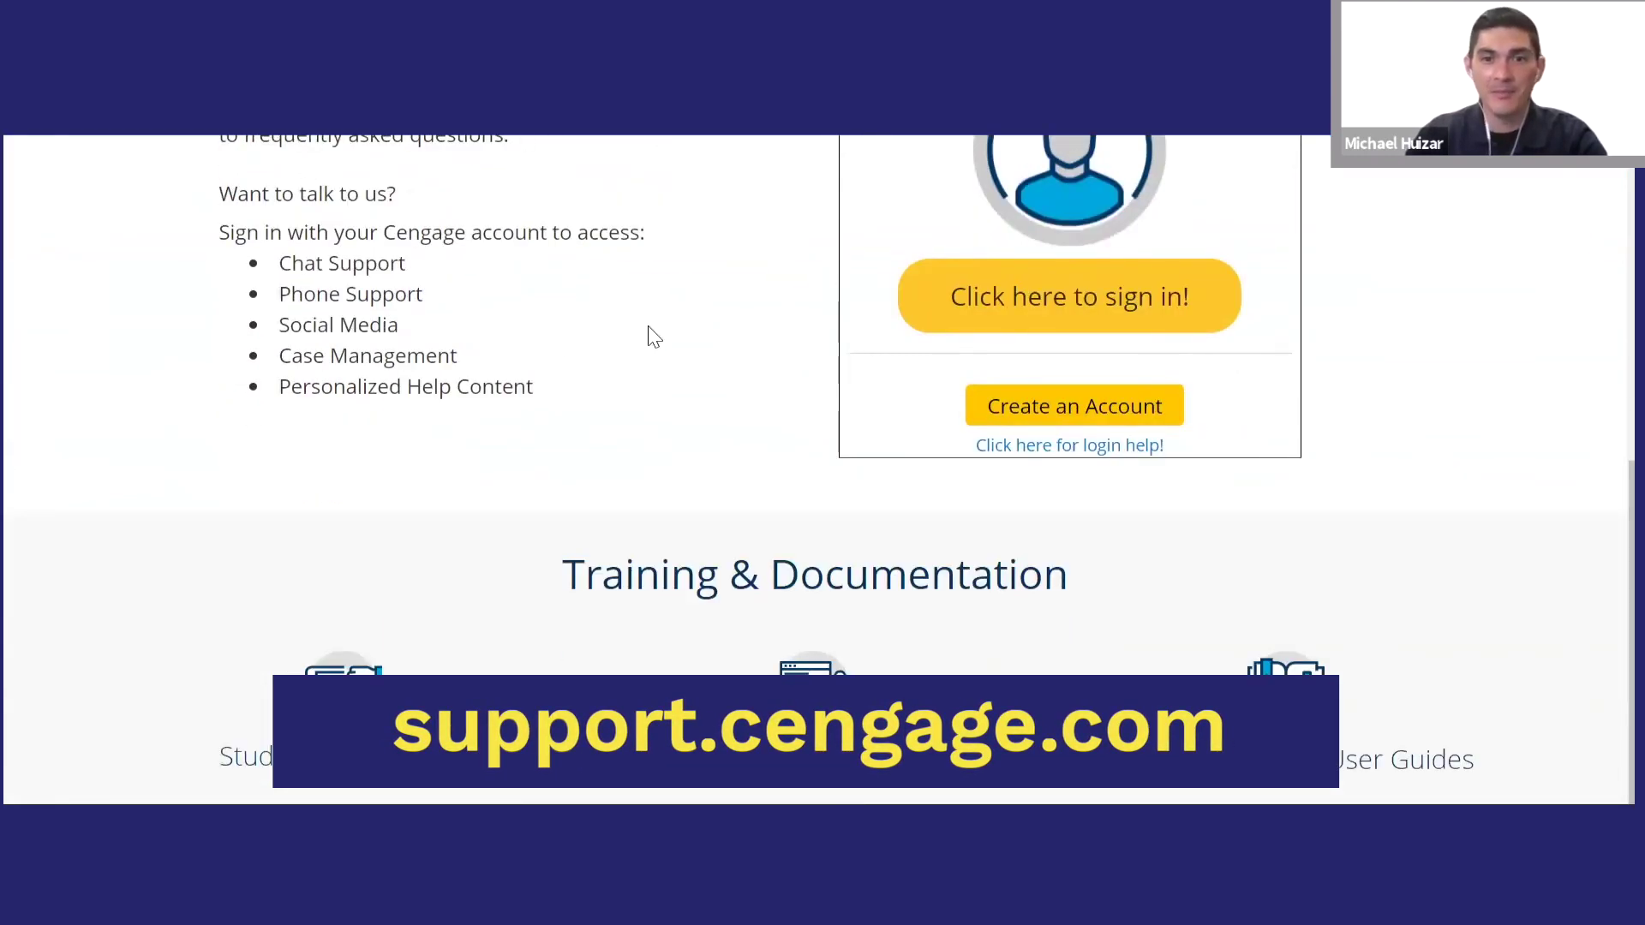
{"action": "scroll", "coordinate": [562, 343], "scroll_direction": "down", "scroll_amount": 2}
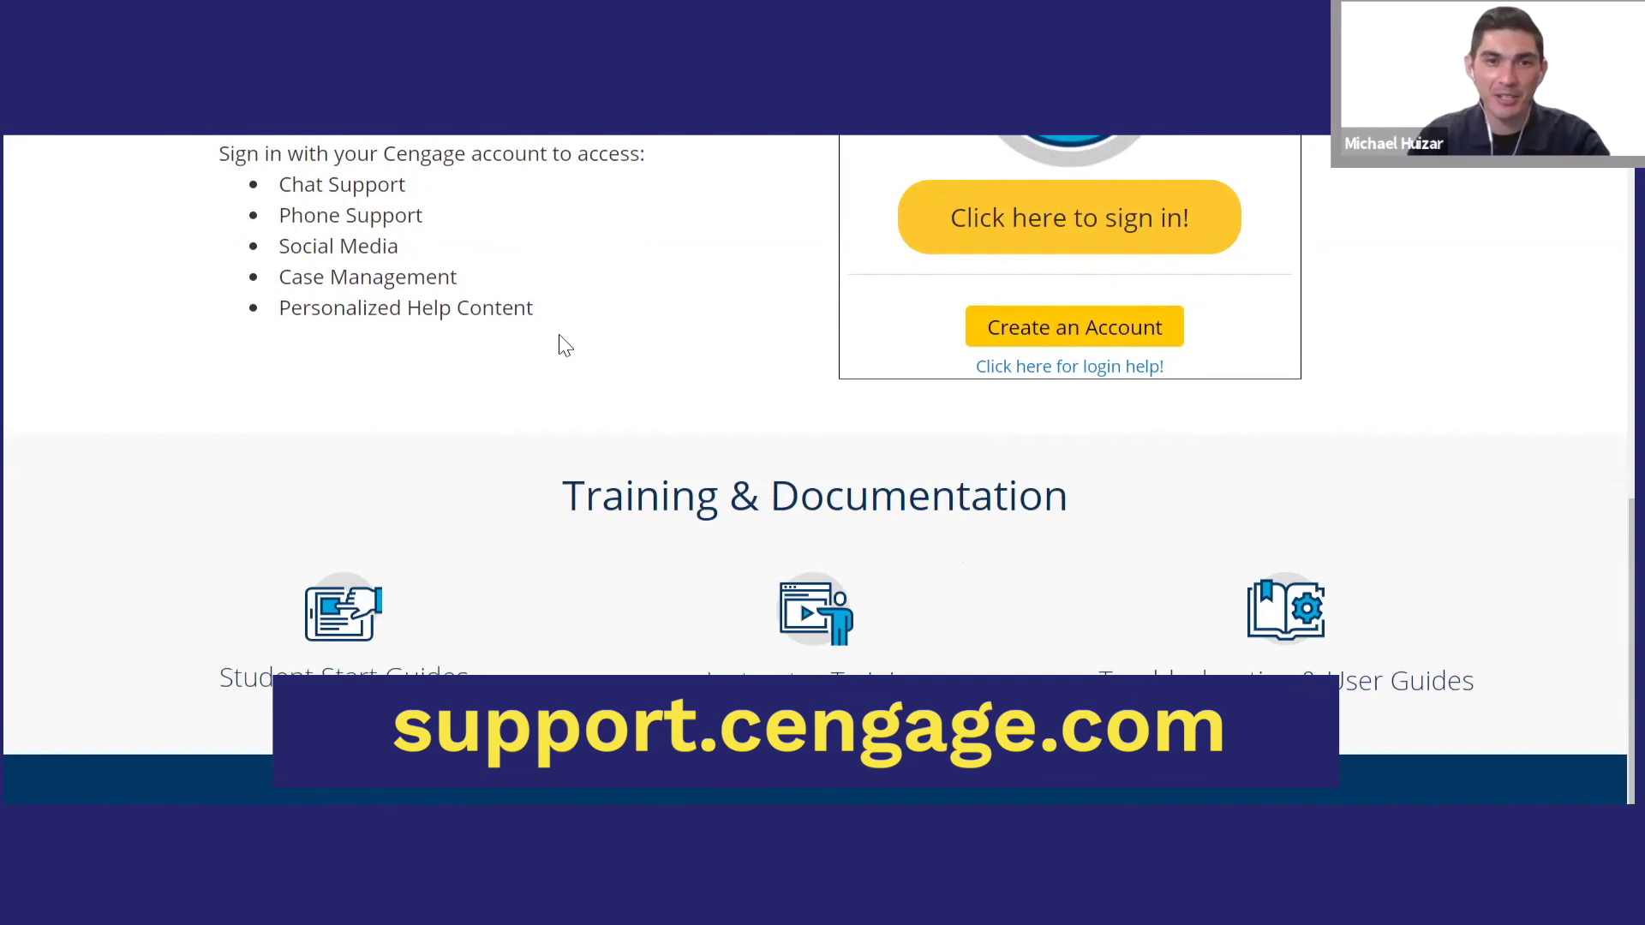